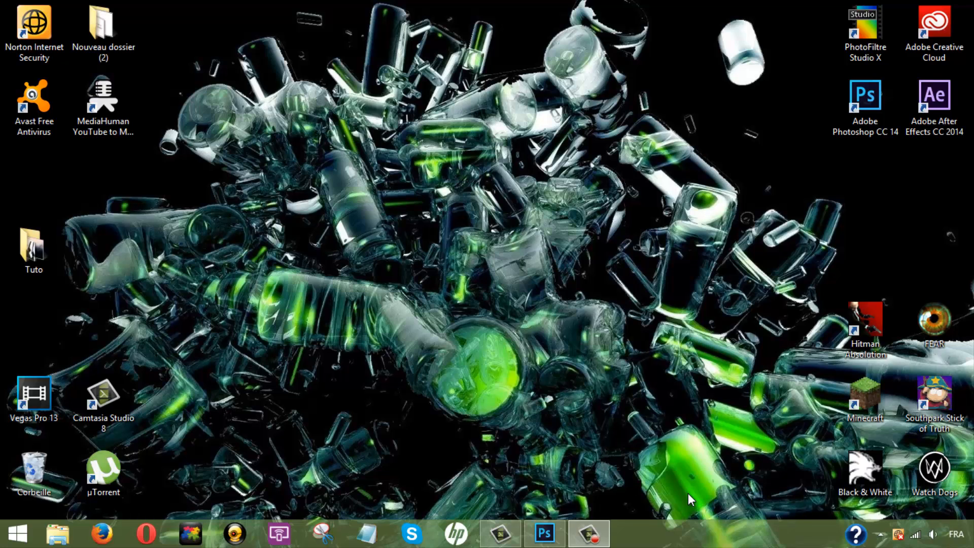
left_click(546, 528)
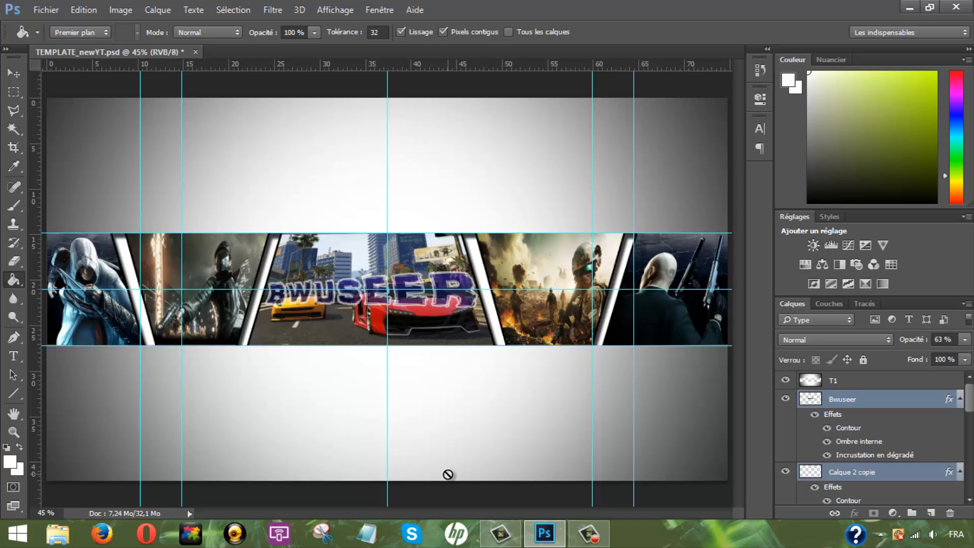
left_click(925, 406)
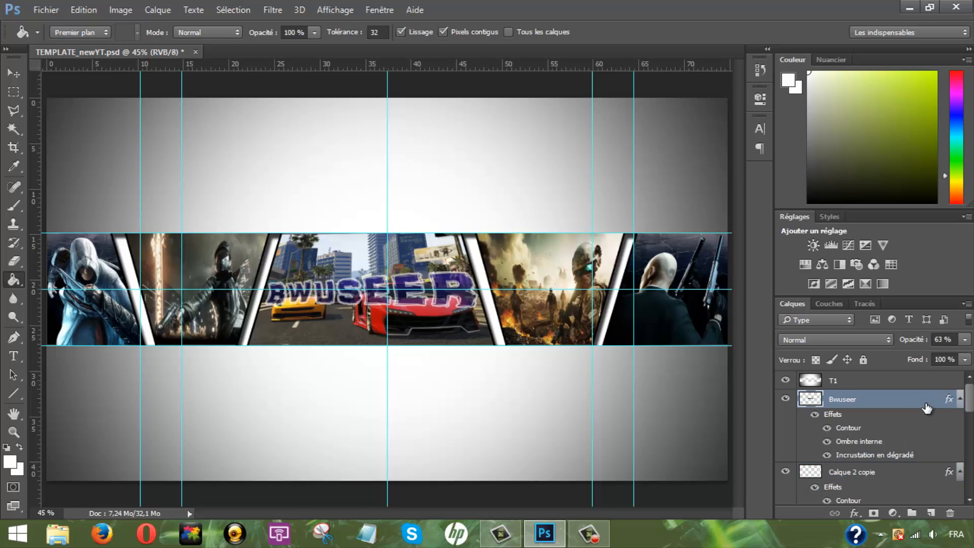
left_click(957, 401)
scroll(873, 437, "down", 5)
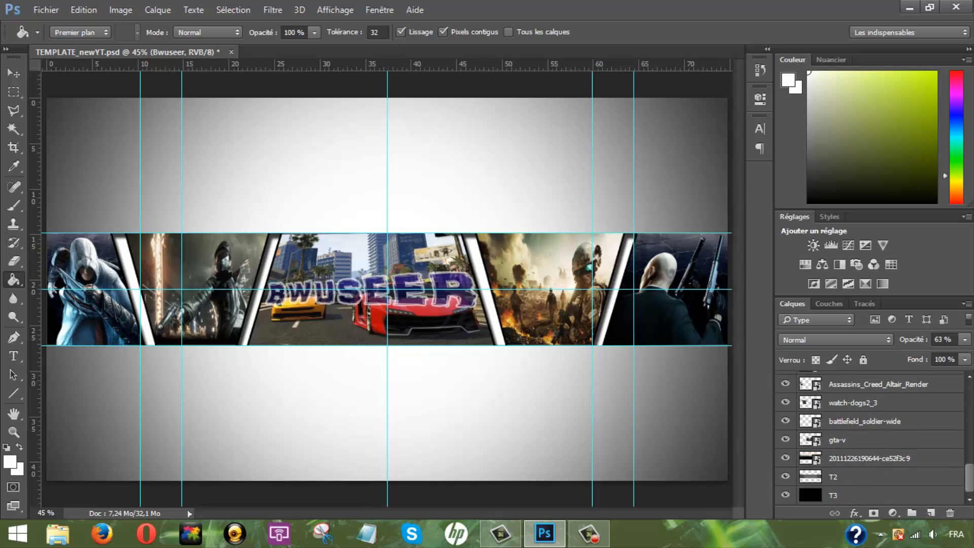
left_click(894, 459, "shift")
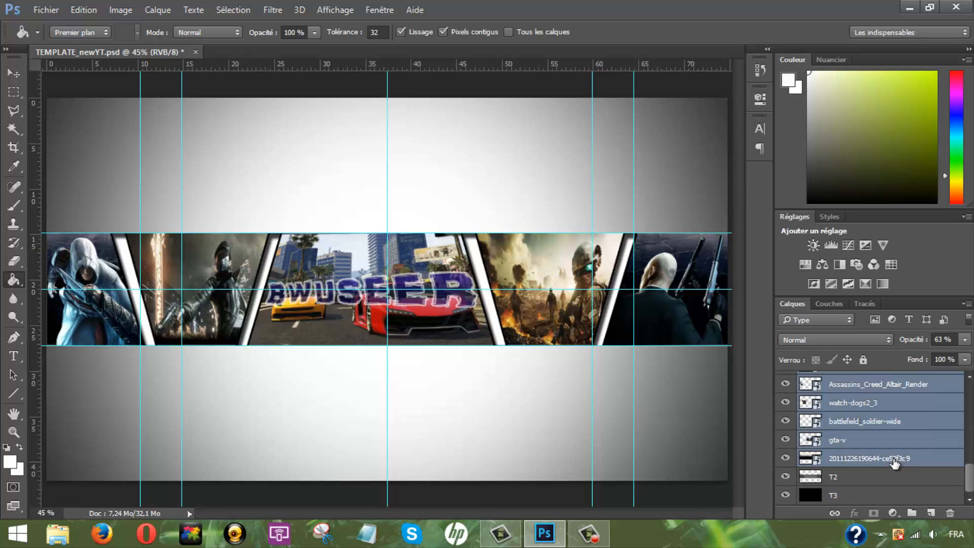
key("Delete")
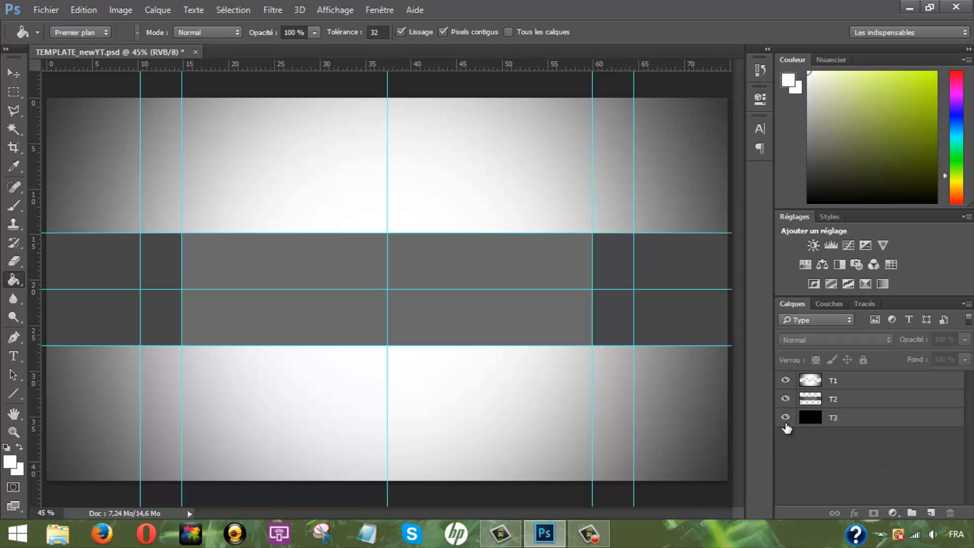
Step: Hide the T1, T2 and T3 template layers and show them again to check what they contain
left_click_drag(786, 417, 787, 390)
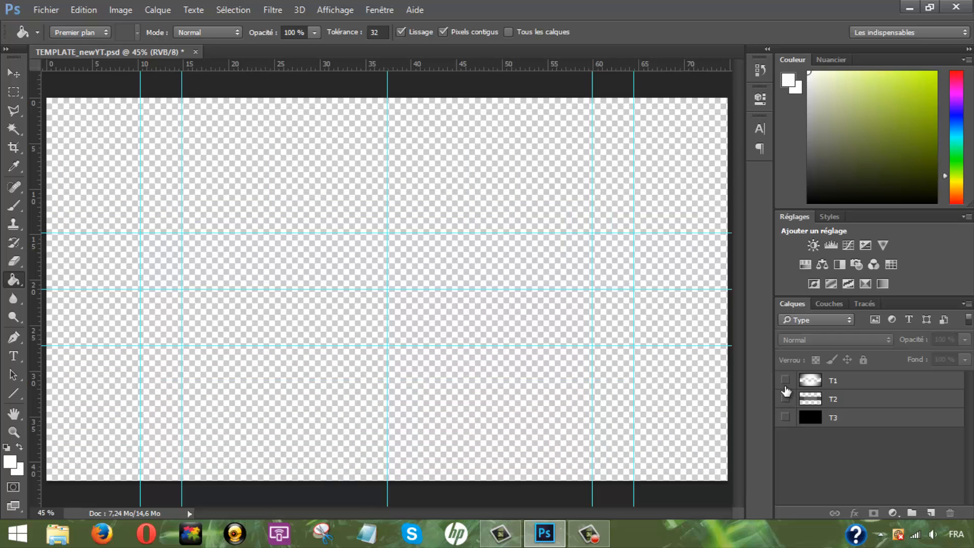
left_click(785, 382)
left_click(785, 399)
left_click(786, 417)
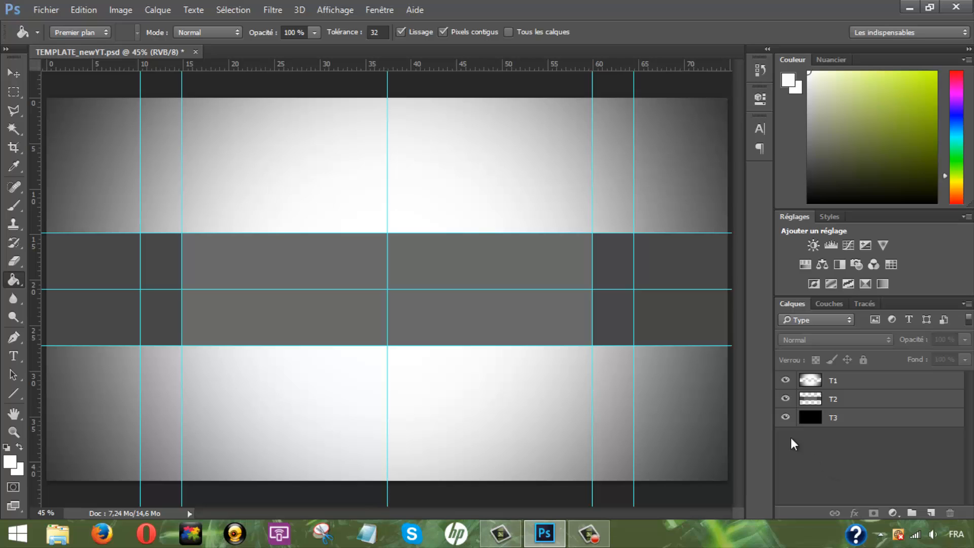
Step: Select a thin slanted strip with the Polygonal Lasso across the full height of the central band, ending at its leftmost vertical guide
left_click(15, 110)
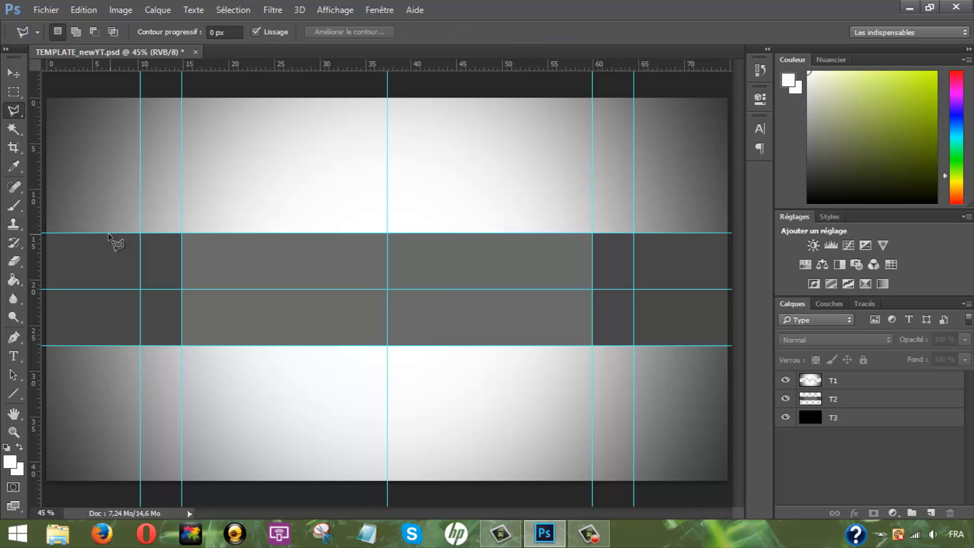
right_click(17, 111)
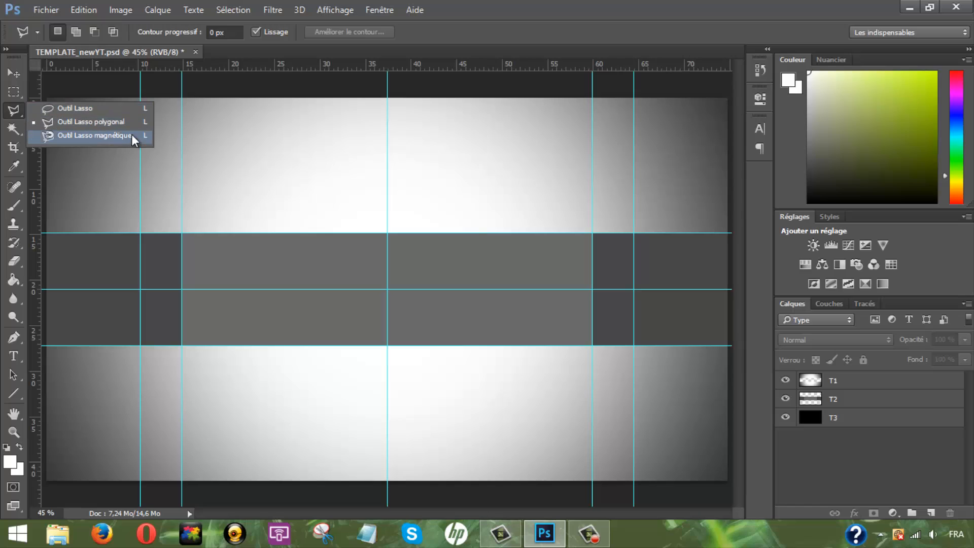
left_click(68, 123)
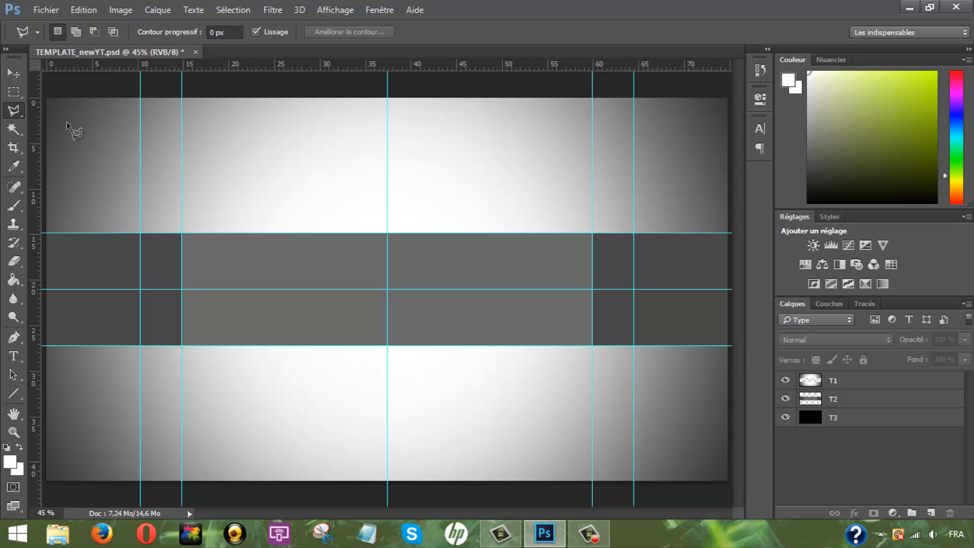
left_click(103, 234)
left_click(113, 233)
left_click(140, 345)
left_click(132, 345)
left_click(105, 235)
Step: Fill the selected slanted strip with white on a new layer and deselect it
left_click(930, 513)
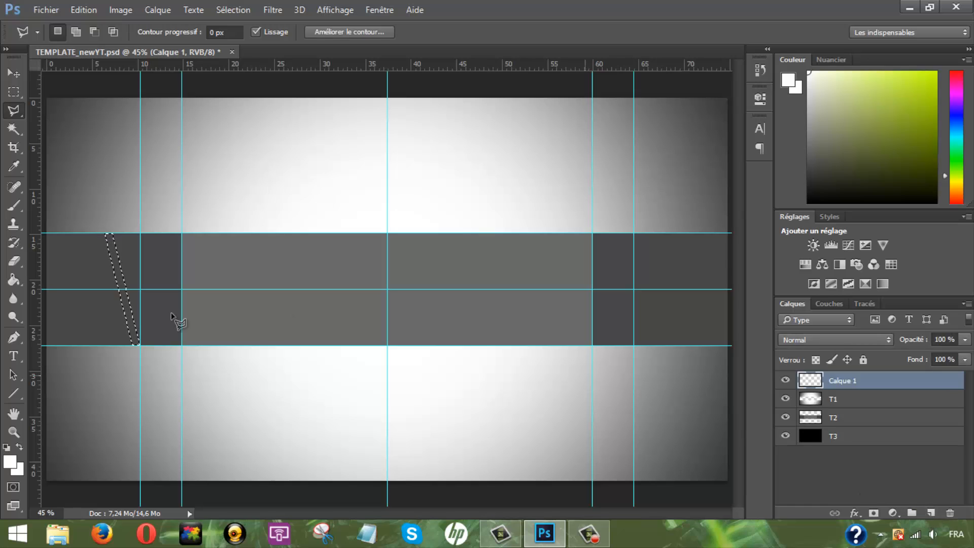
left_click(14, 280)
key("d")
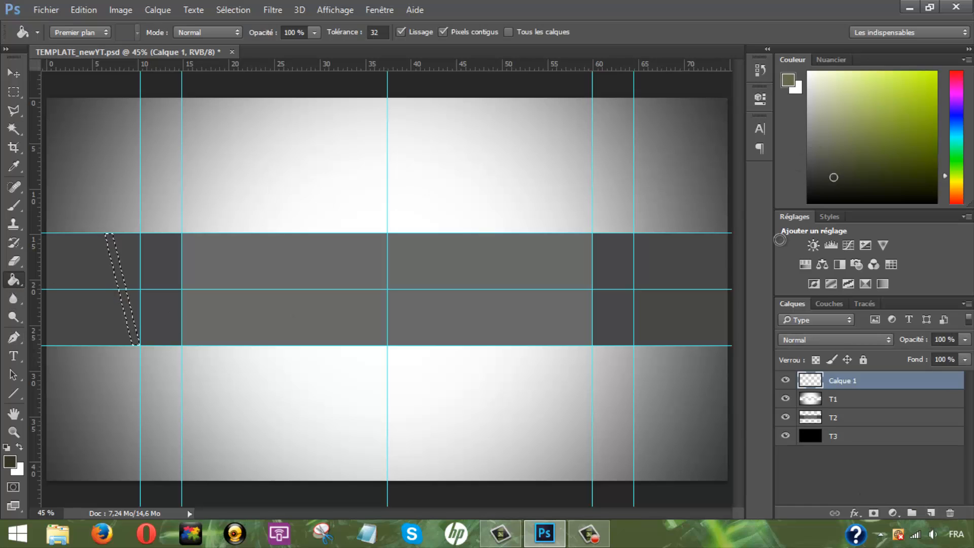
left_click_drag(896, 110, 769, 26)
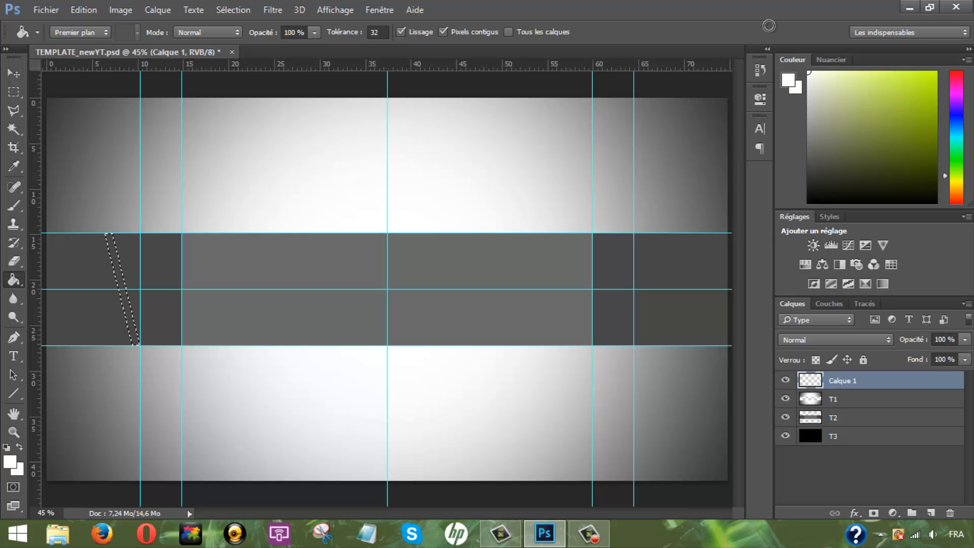
left_click(126, 287)
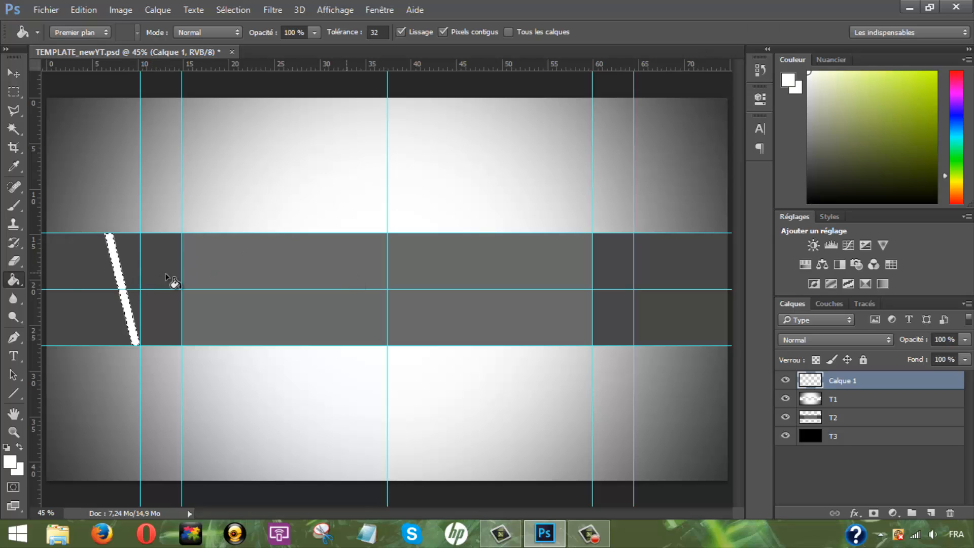
left_click(14, 92)
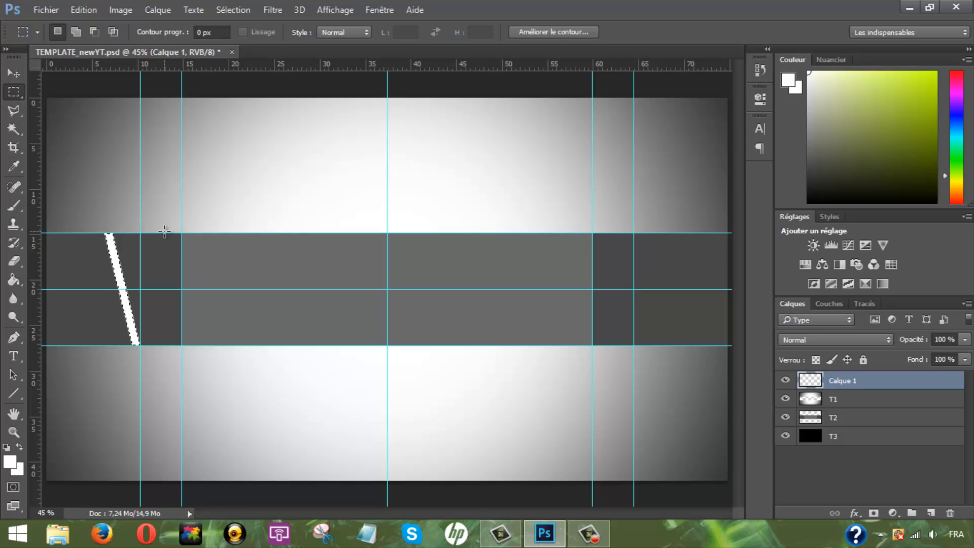
left_click(270, 232)
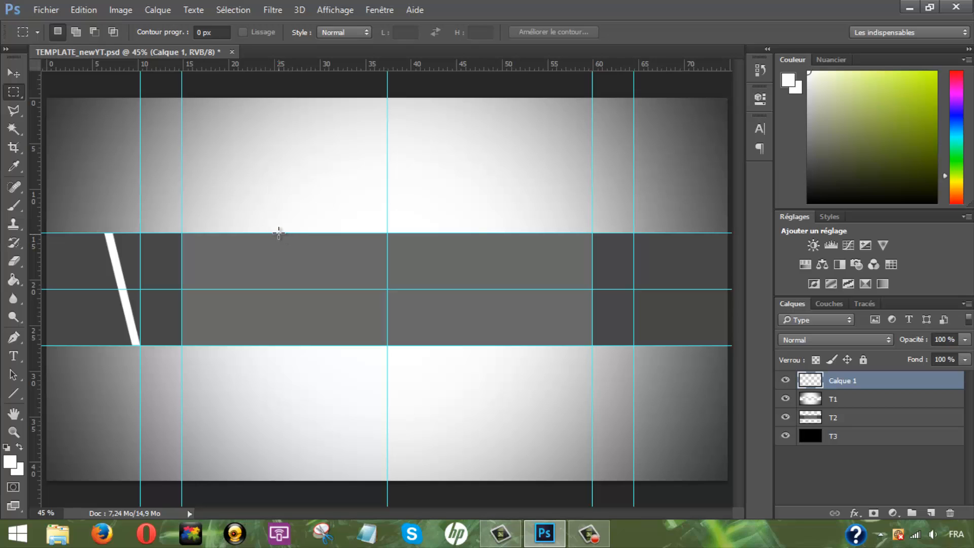
left_click_drag(279, 233, 295, 234)
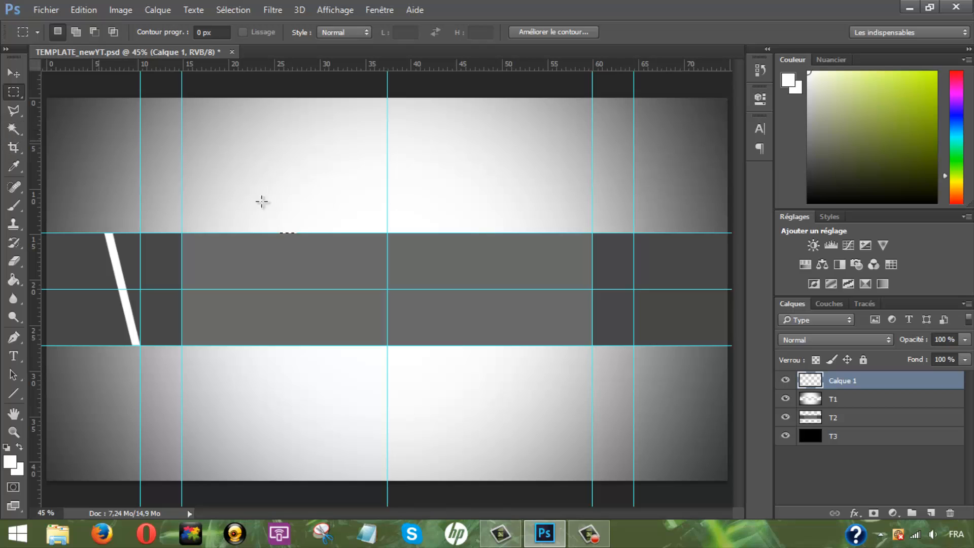
Step: Outline a second thin strip leaning the opposite way, left of the band's centre guide, and fill it with white on a new layer
left_click(14, 110)
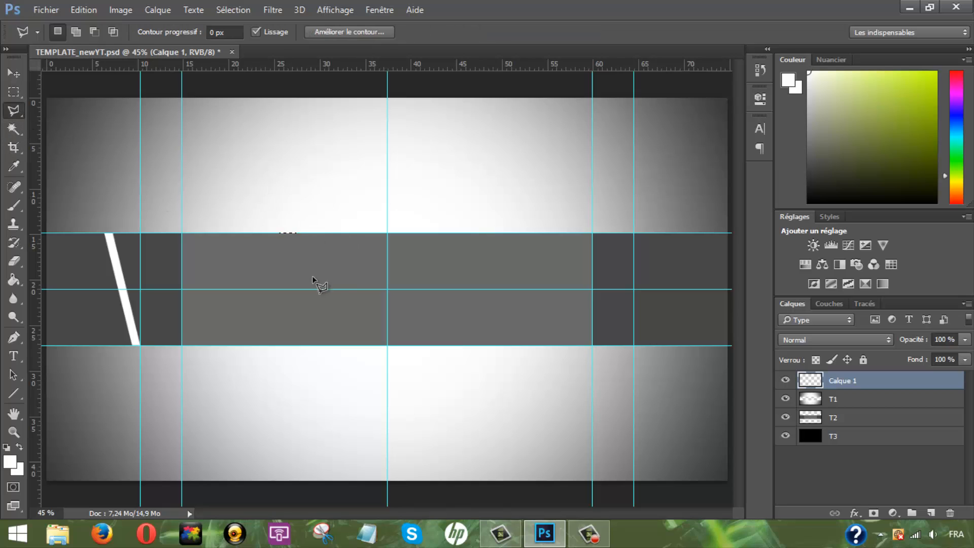
left_click(326, 233)
left_click(293, 345)
left_click(336, 234)
left_click(931, 513)
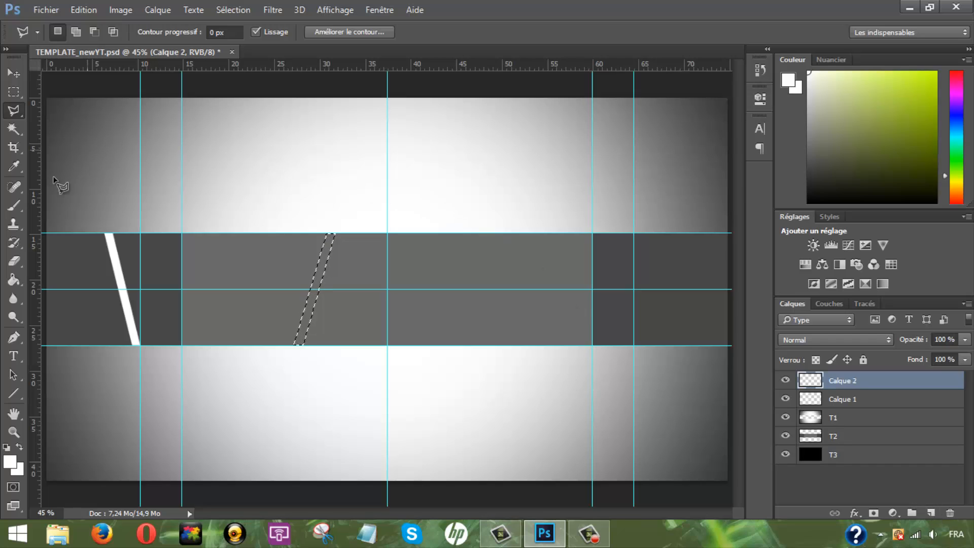
left_click(13, 279)
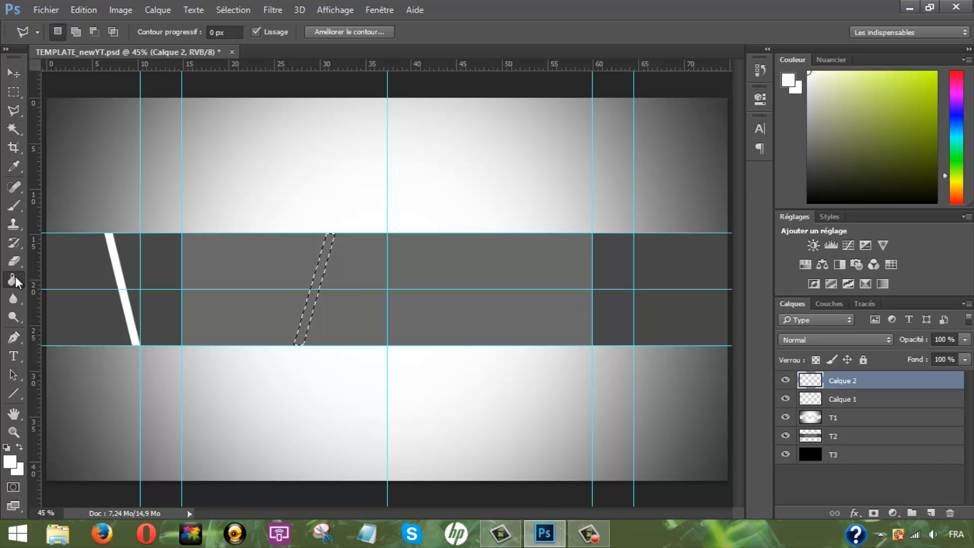
left_click(321, 274)
Step: Clear the selection, duplicate the Calque 1 strip and move the copy along the band to the right of the centre guide
left_click(14, 76)
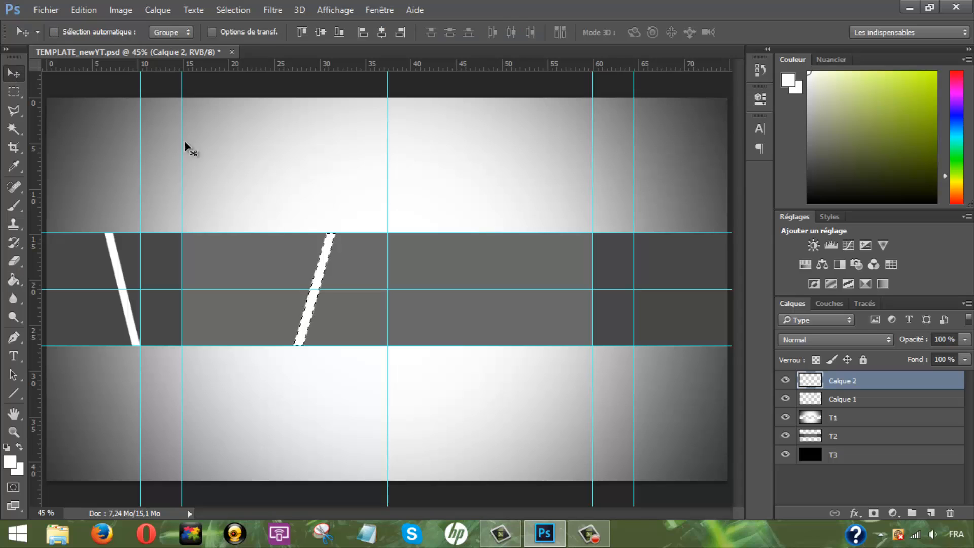
left_click(873, 401)
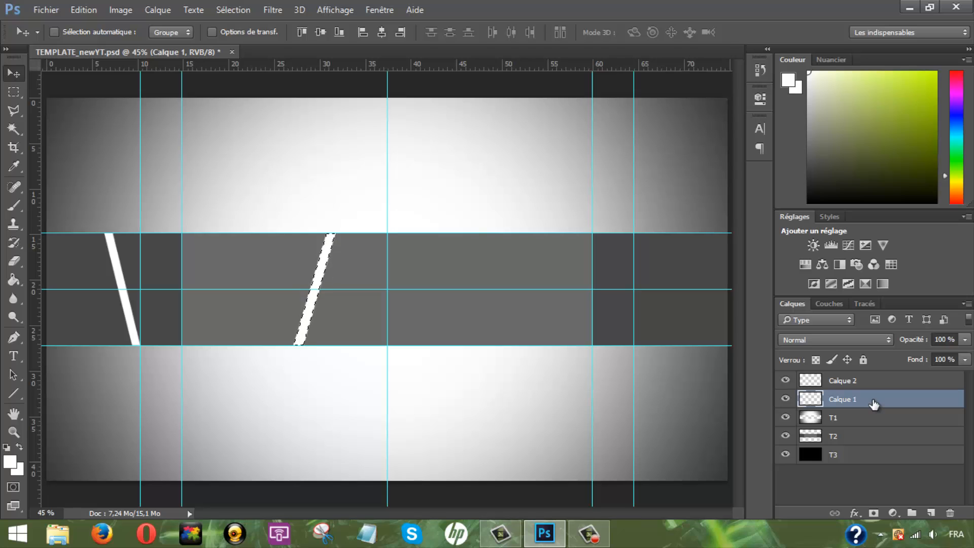
key("ctrl+j")
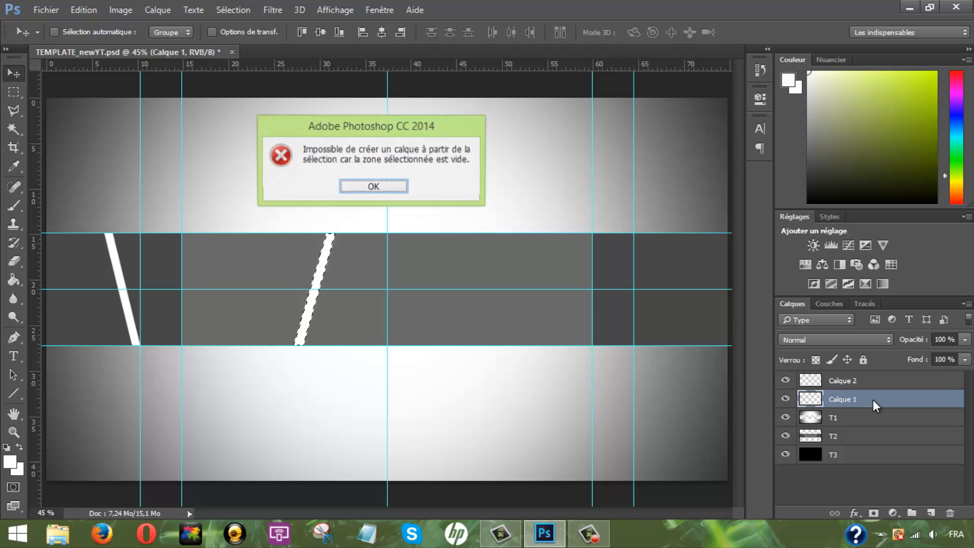
left_click(404, 191)
left_click(13, 92)
left_click(174, 196)
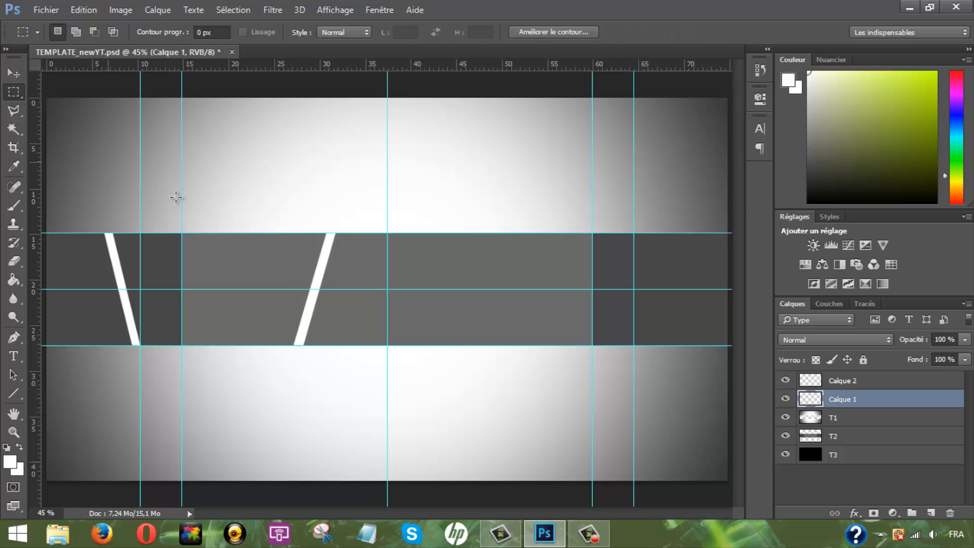
key("ctrl+j")
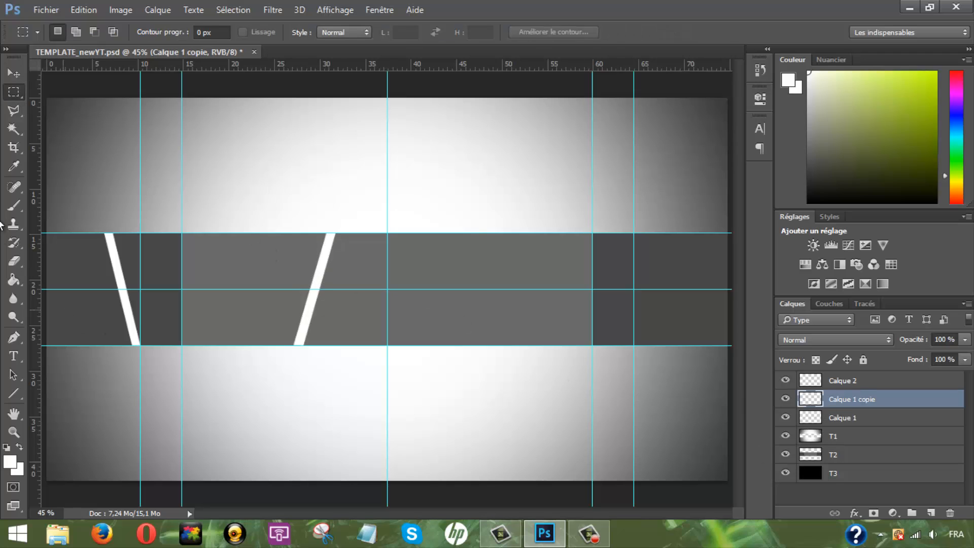
left_click(15, 73)
mouse_move(133, 274)
left_mouse_down()
mouse_move(439, 282)
mouse_move(495, 273)
left_mouse_up()
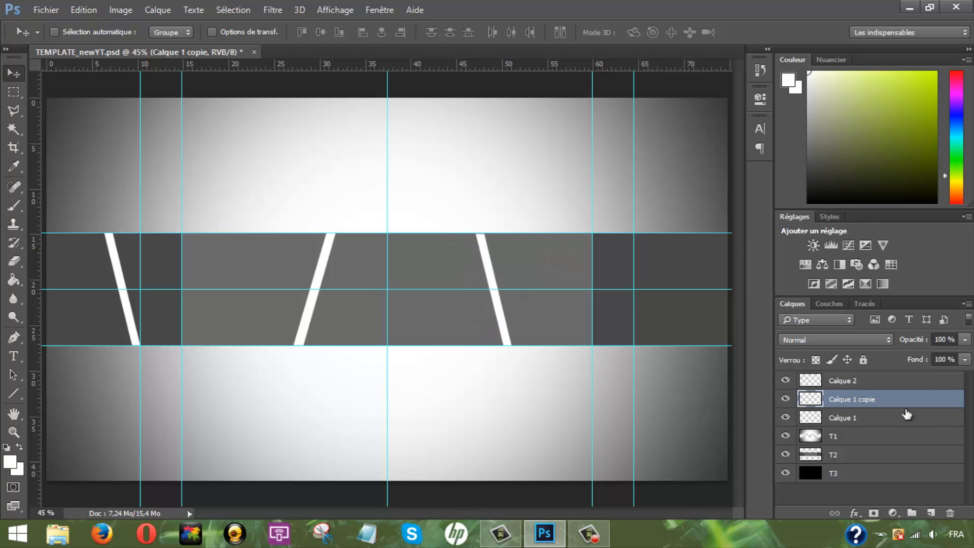
Step: Duplicate the Calque 2 strip and move the copy to the far right of the band, across the rightmost vertical guide
left_click(908, 381)
key("ctrl+j")
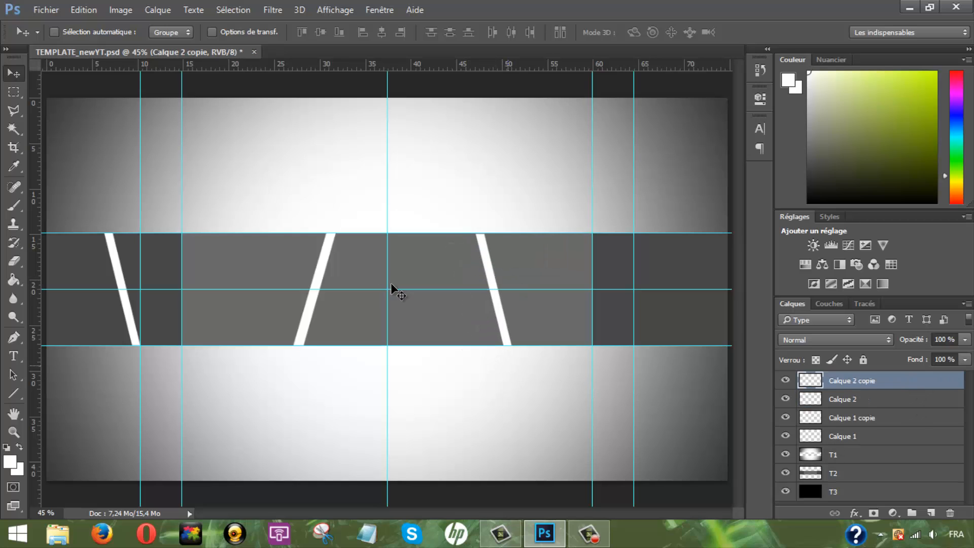
mouse_move(333, 270)
left_mouse_down()
mouse_move(653, 276)
mouse_move(654, 264)
left_mouse_up()
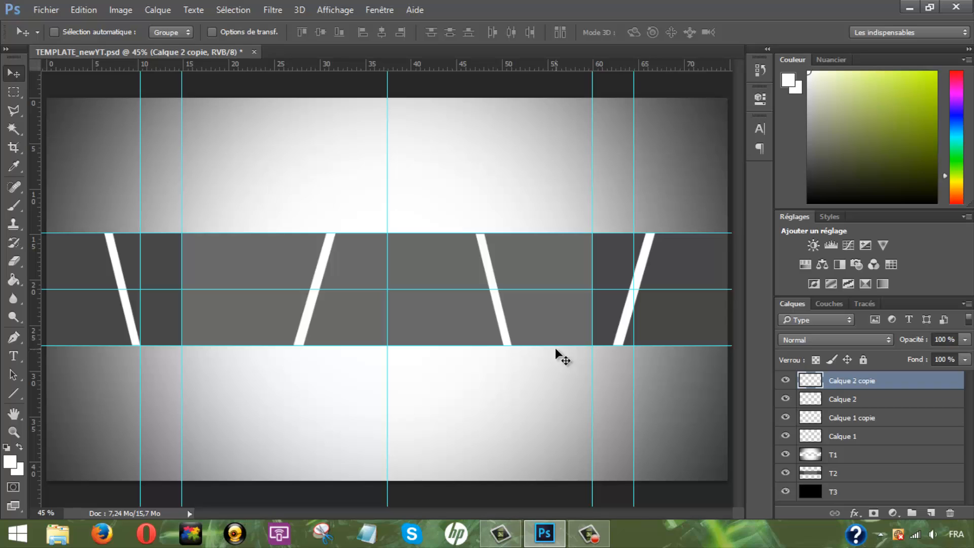
Step: Add the text "Bwuseer" centred on the intersection of the middle guides, on its own text layer
left_click(14, 357)
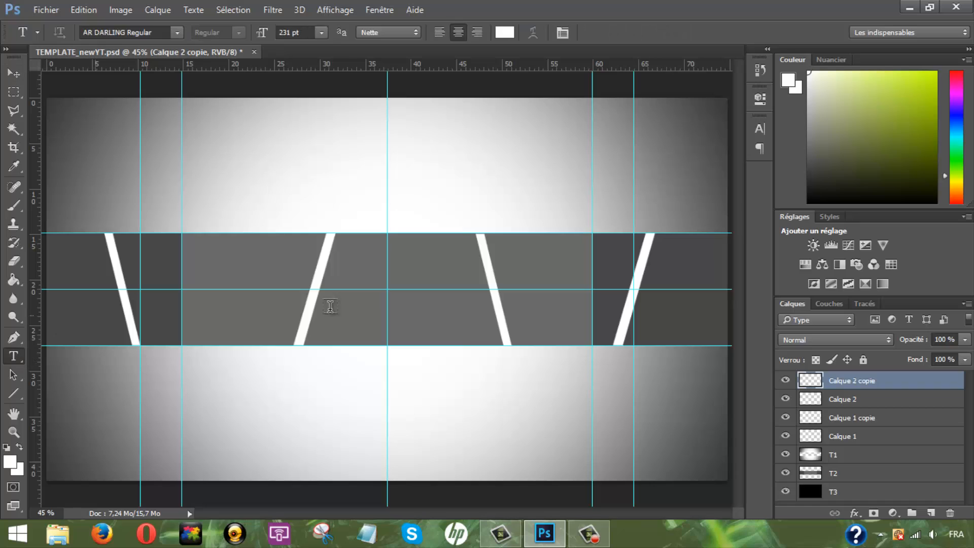
left_click(387, 287)
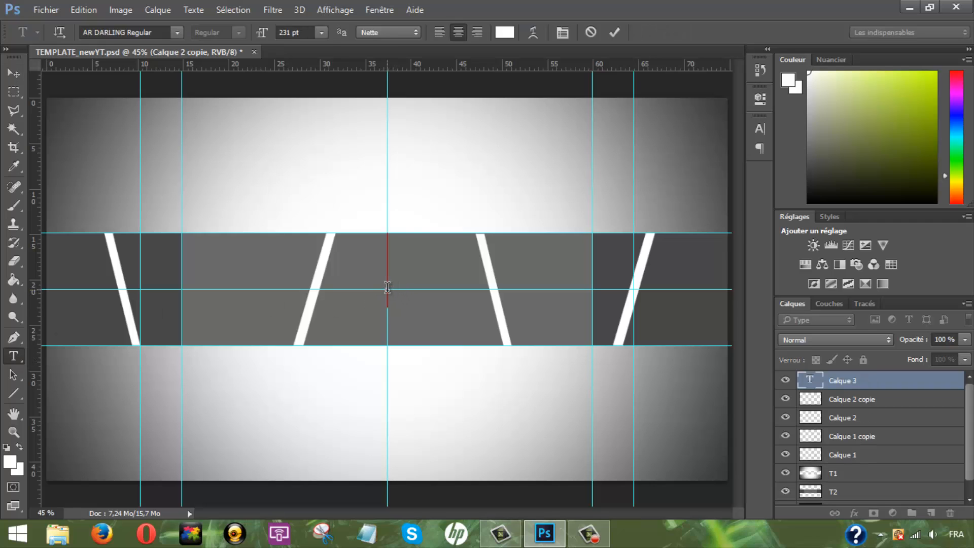
type("BWUSEER")
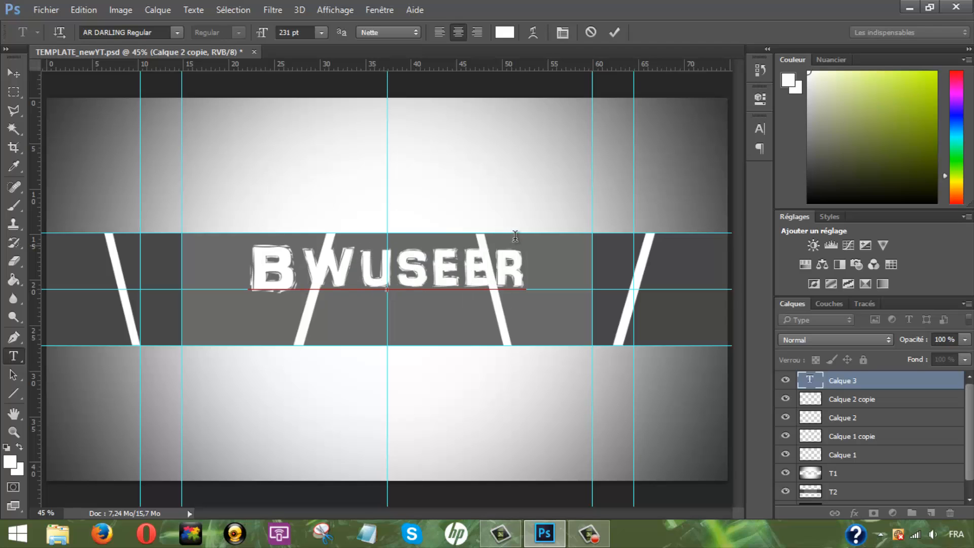
left_click(929, 434)
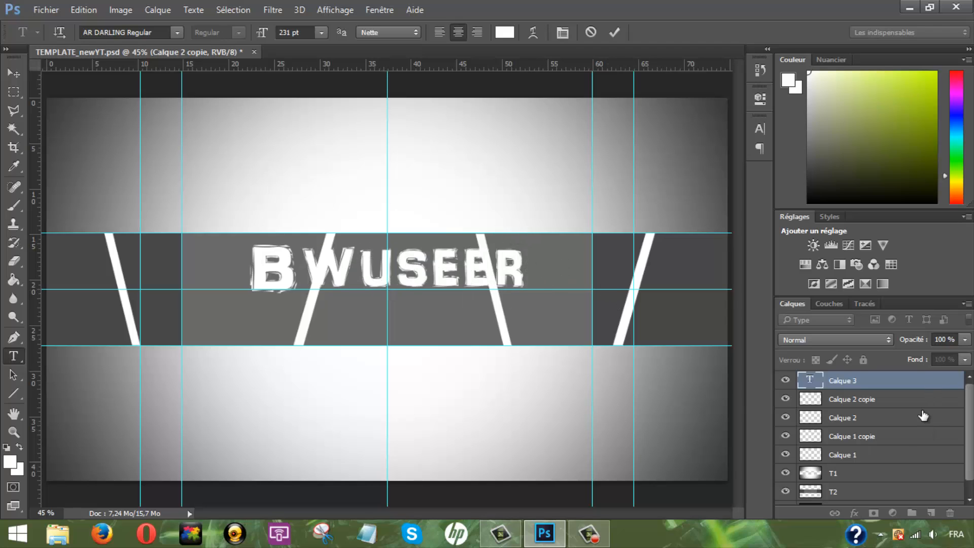
left_click(901, 382)
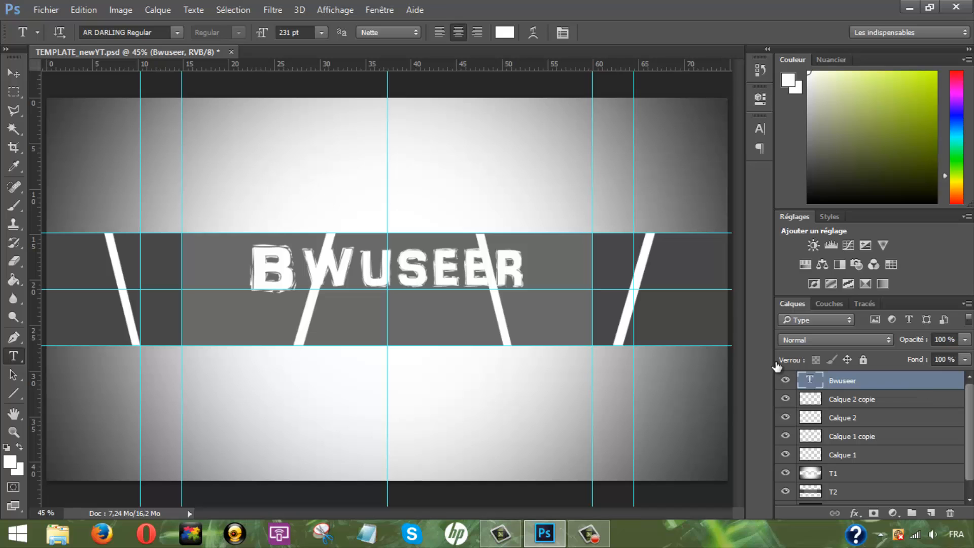
Step: Open the Bwuseer layer's style settings and enable a gradient overlay on the text
double_click(873, 382)
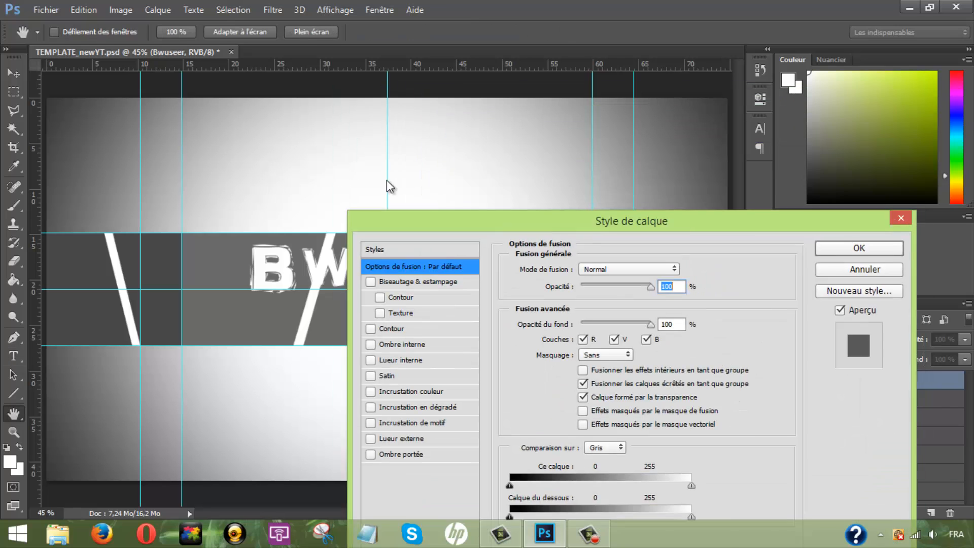
left_click_drag(543, 218, 374, 158)
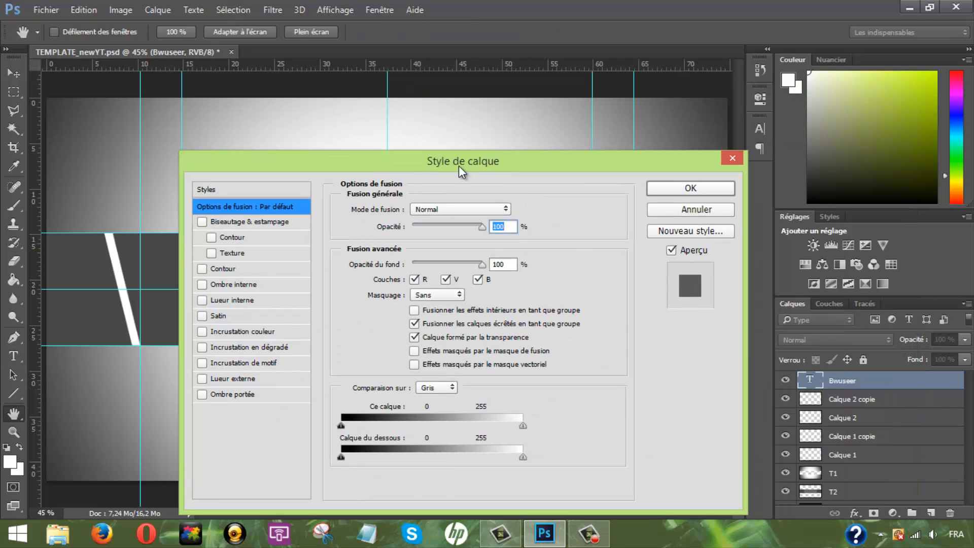
left_click_drag(458, 165, 736, 74)
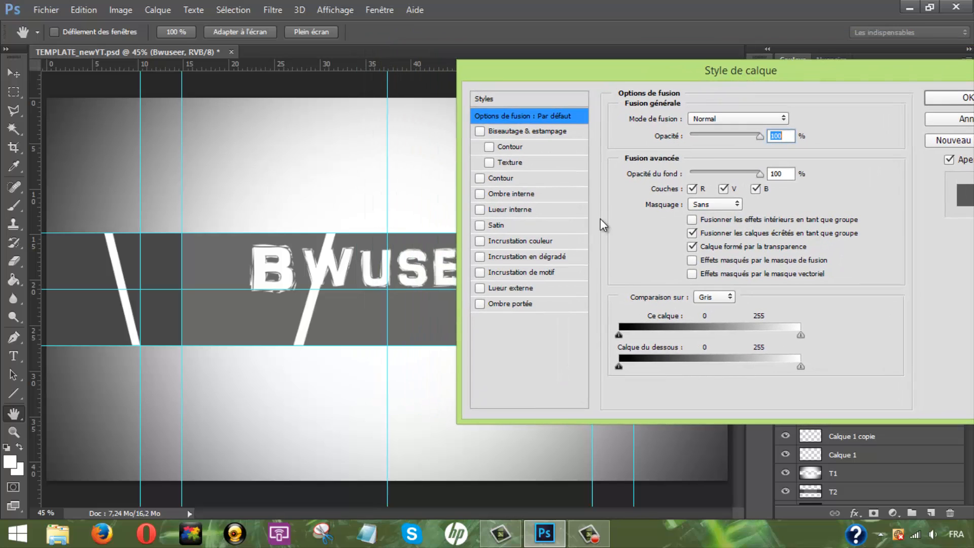
left_click(480, 257)
left_click(503, 257)
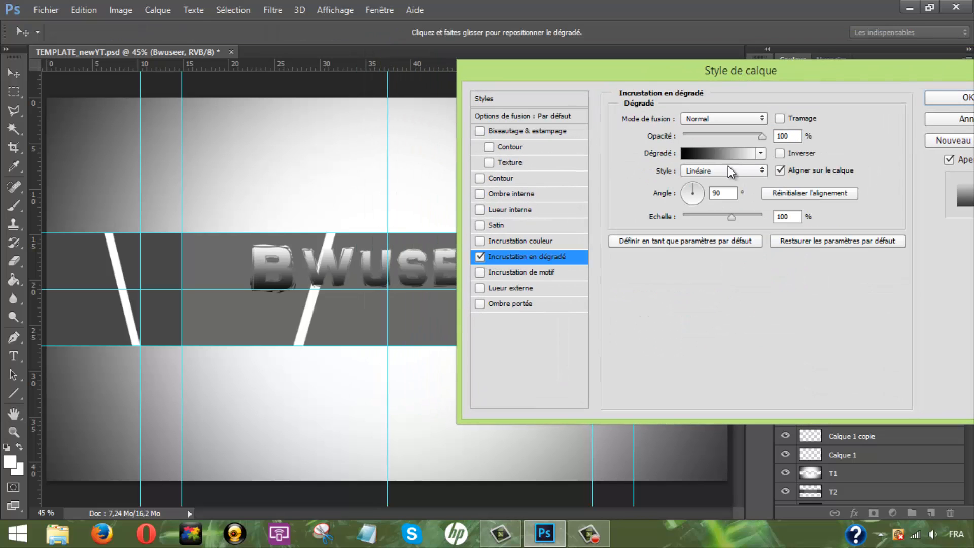
Step: Edit the overlay gradient and change its starting colour stop from the black-to-white preset to a dark navy blue
left_click(709, 157)
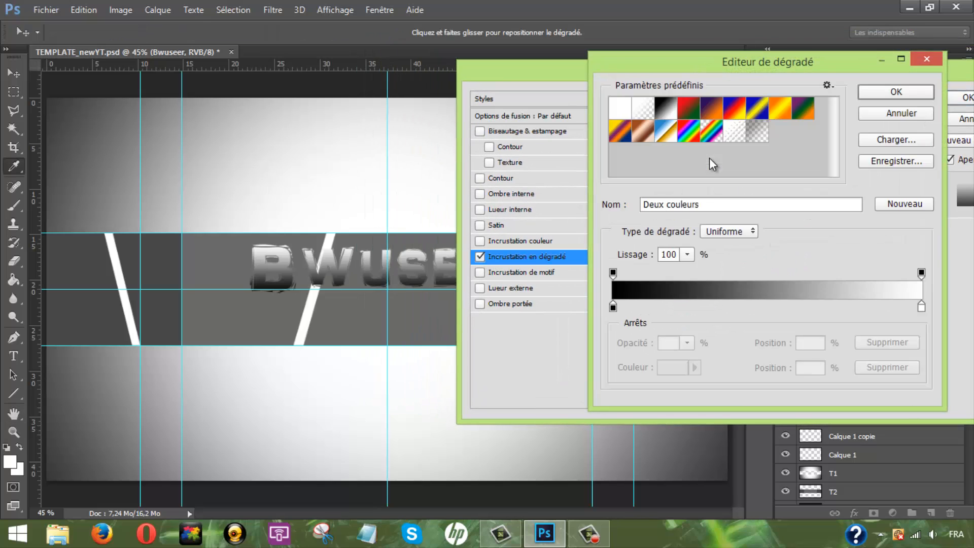
left_click(613, 308)
left_click(673, 368)
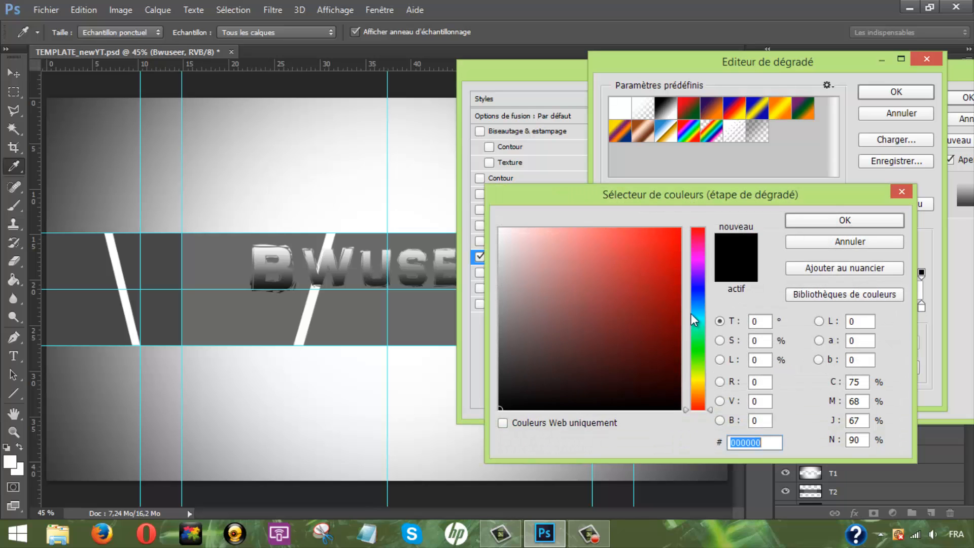
left_click(699, 285)
left_click_drag(673, 328, 671, 349)
left_click(832, 222)
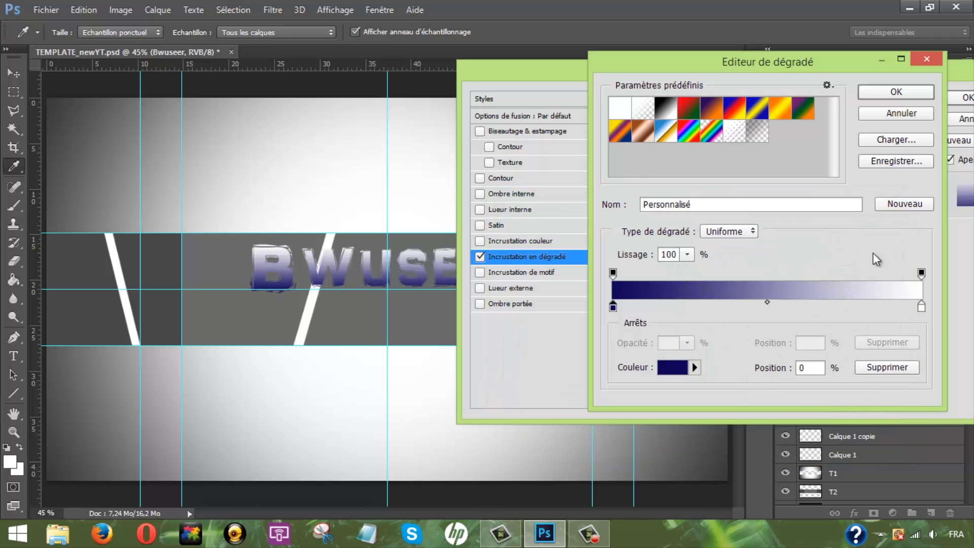
Step: Set the gradient's end colour stop to the brighter blue 1410b6 and accept the edited gradient
left_click(921, 307)
left_click(668, 367)
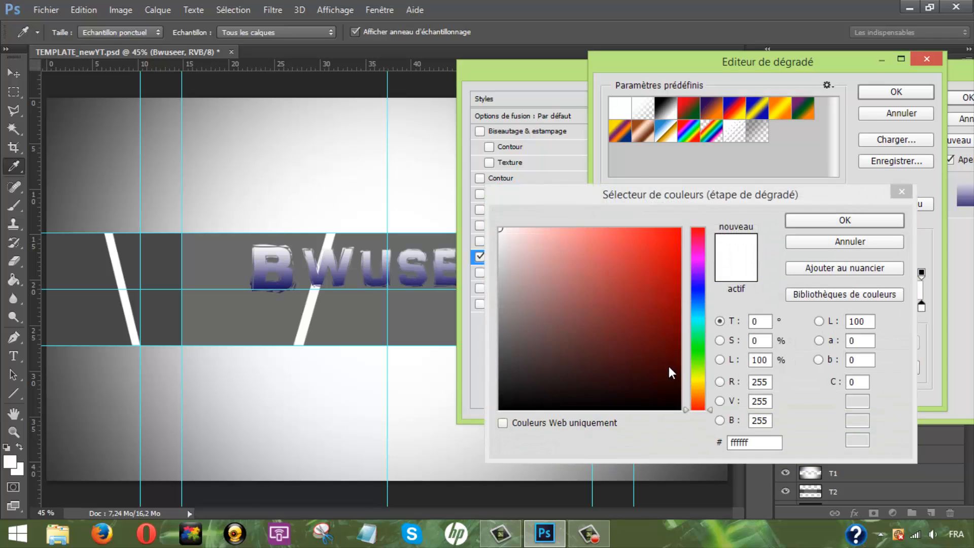
left_click(699, 287)
type("1410b6")
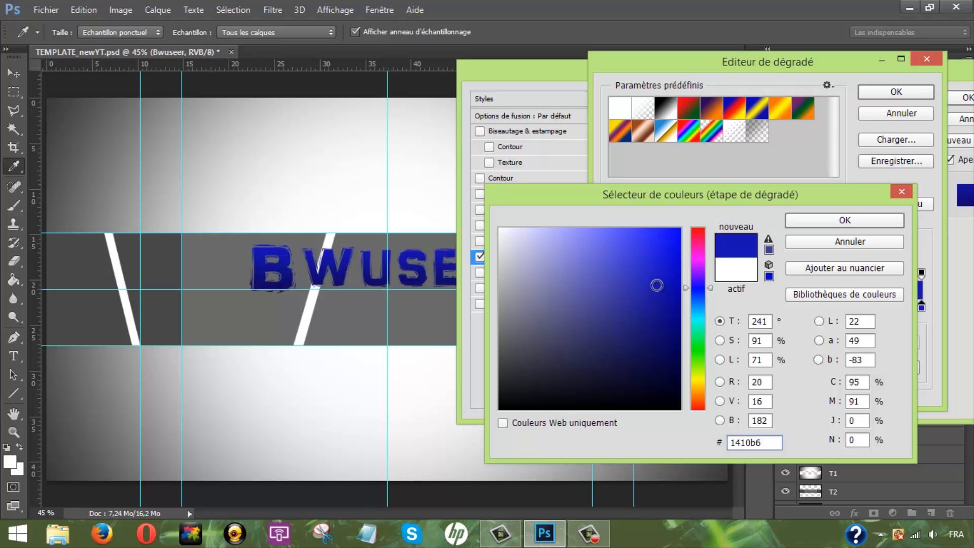
left_click(657, 284)
left_click(812, 221)
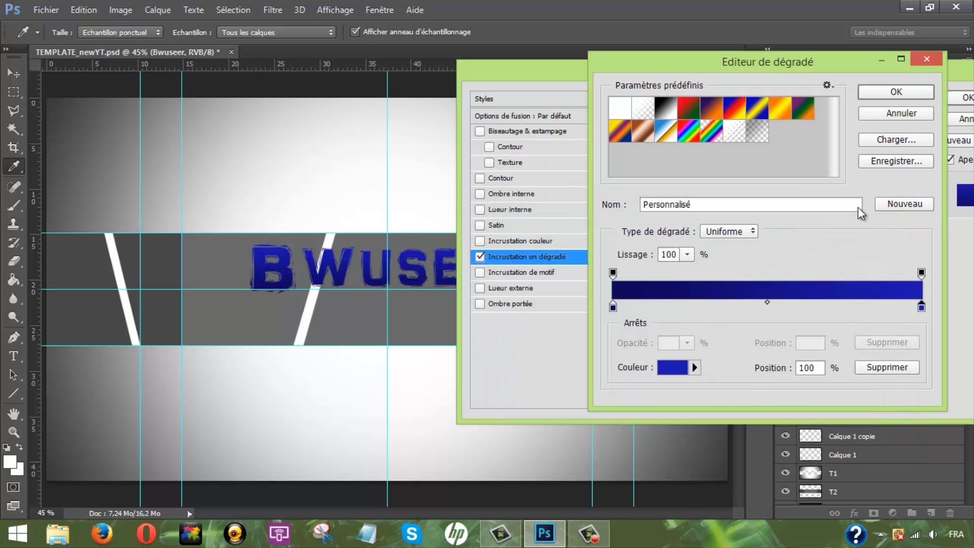
left_click(896, 91)
Step: Set the gradient overlay's style to Réfléchi and shift the gradient slightly over the title text
left_click(731, 172)
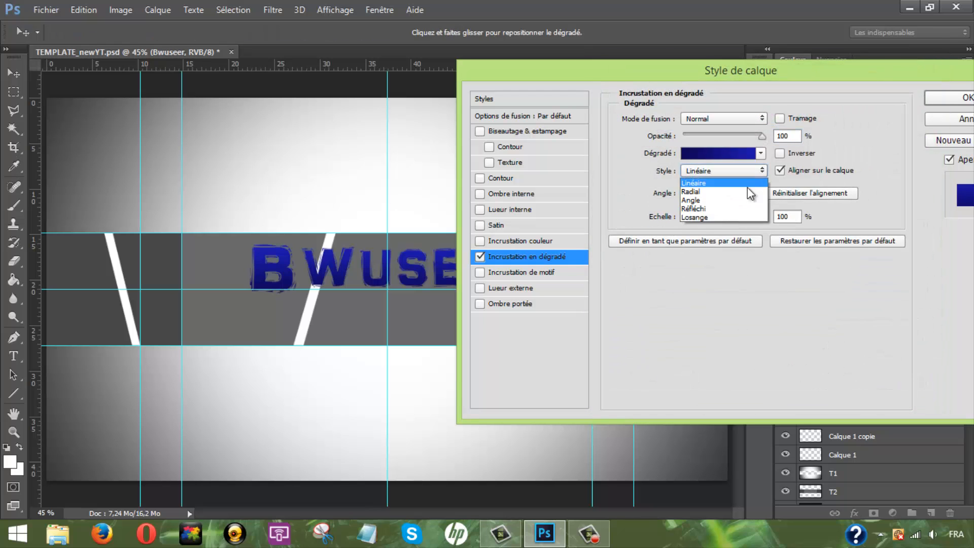
left_click(705, 208)
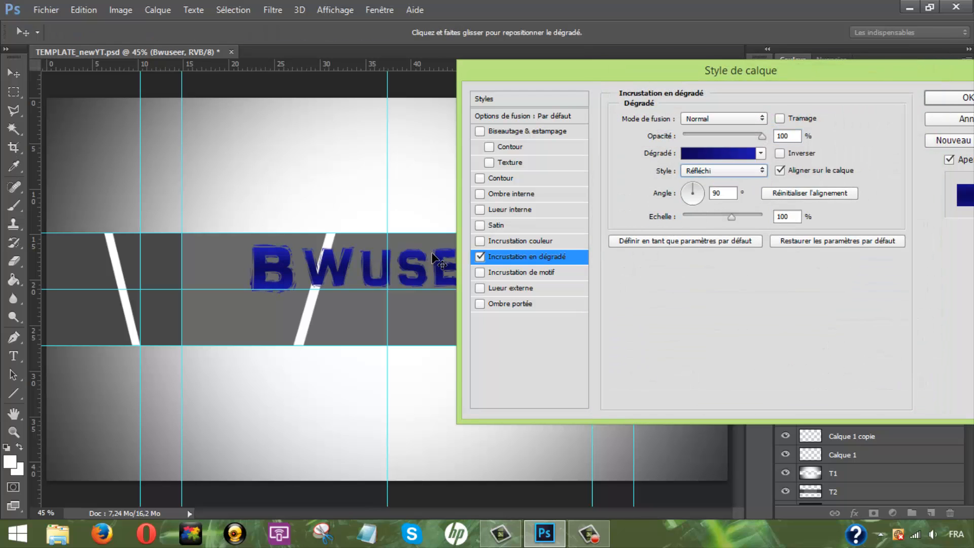
left_click_drag(411, 183, 412, 190)
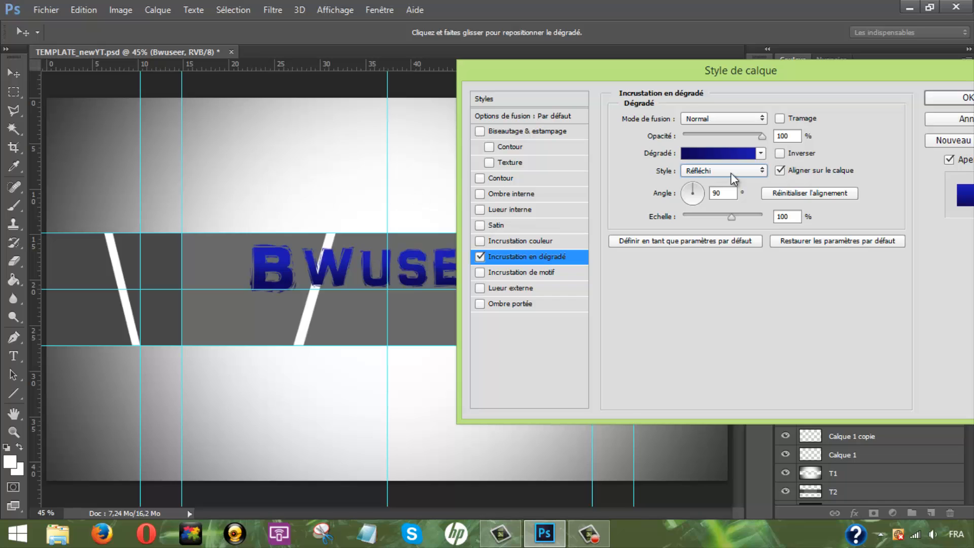
Step: Add a white outer stroke of 5 px to the Bwuseer text and apply the layer style
left_click(485, 178)
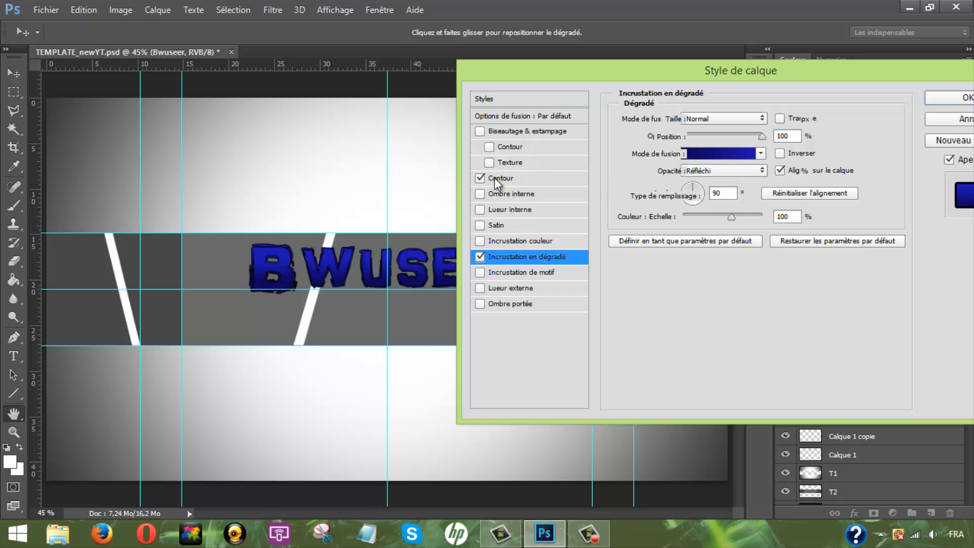
left_click(651, 219)
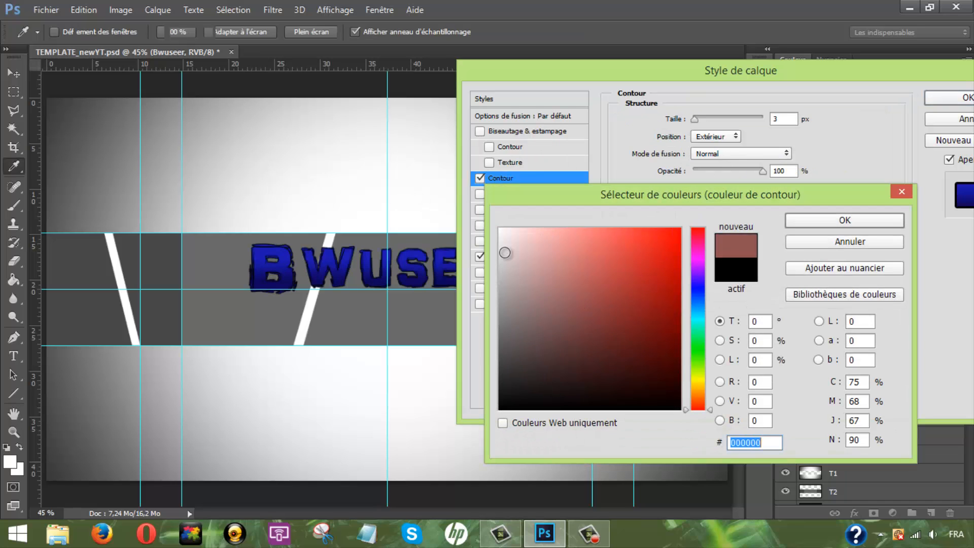
left_click(500, 229)
left_click(849, 220)
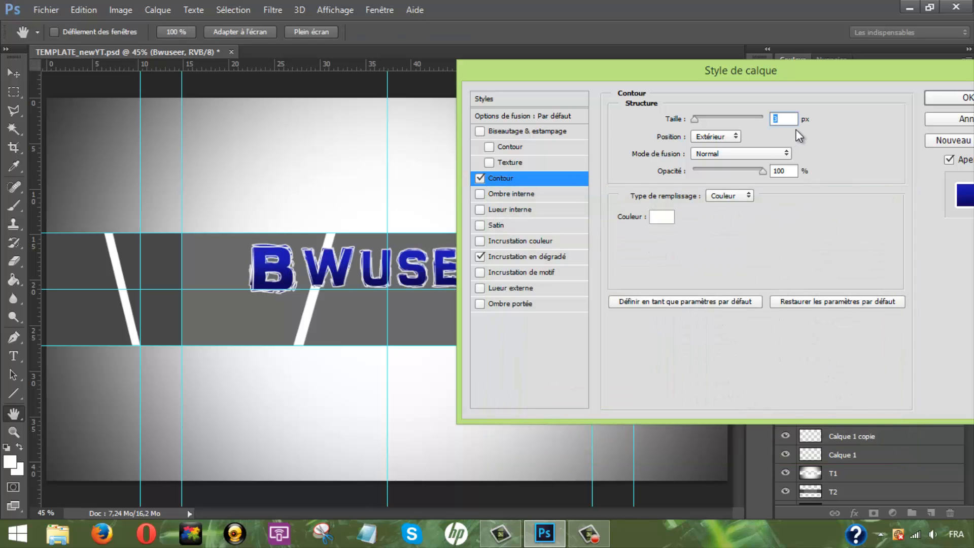
type("5")
left_click_drag(775, 72, 653, 87)
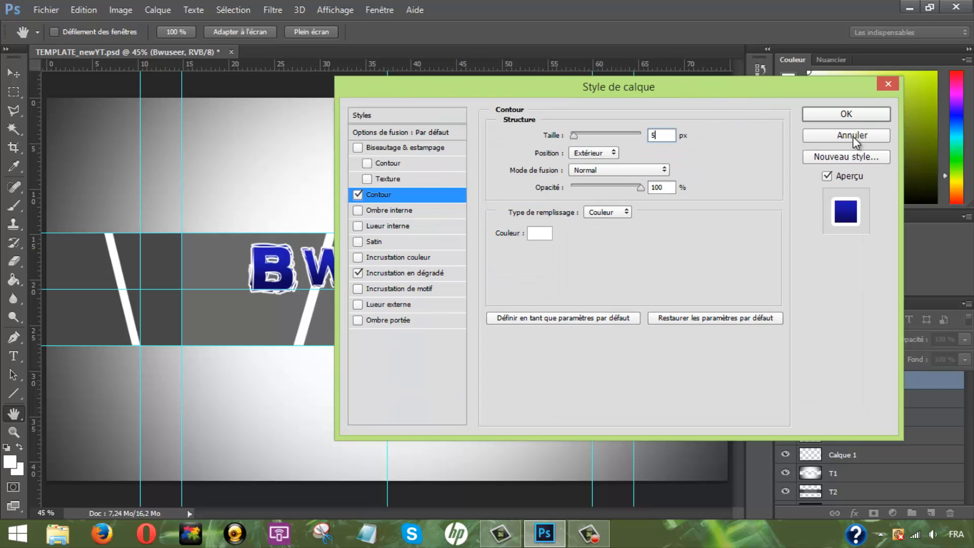
left_click(835, 116)
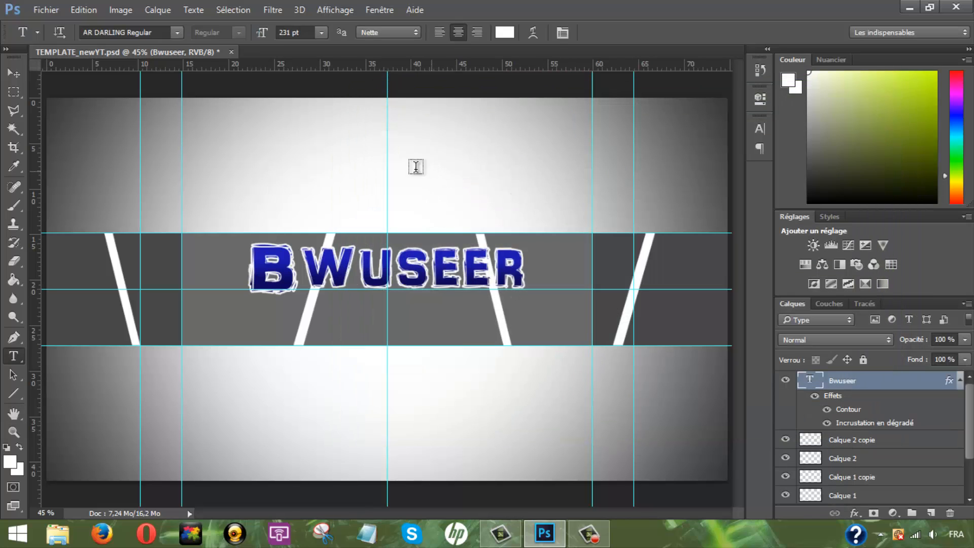
Step: Move the Bwuseer title so that it sits vertically centred on the band's middle horizontal guide
key("v")
left_click_drag(424, 203, 428, 210)
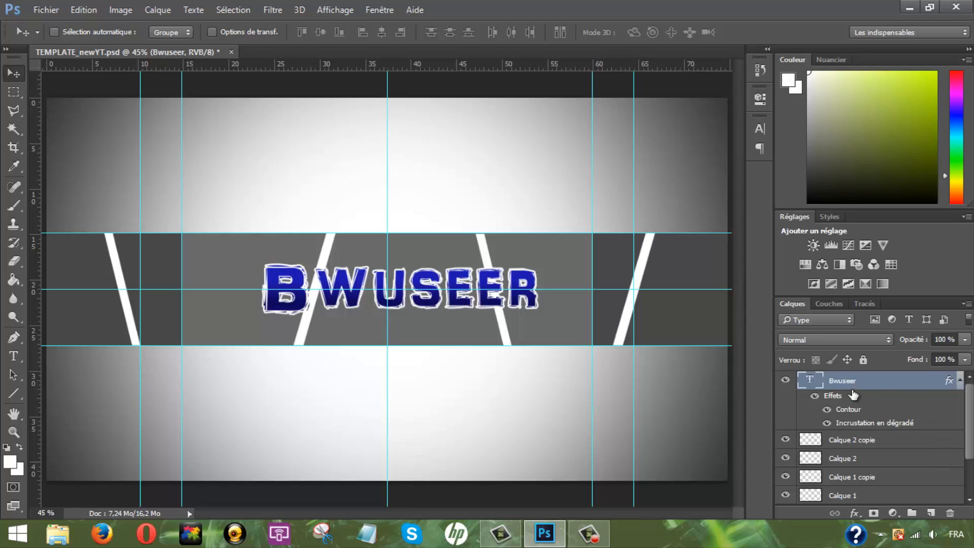
Step: Start a Perspective Warp on the Bwuseer layer, rasterize its text, and fit one perspective plane closely around the whole word
left_click(90, 9)
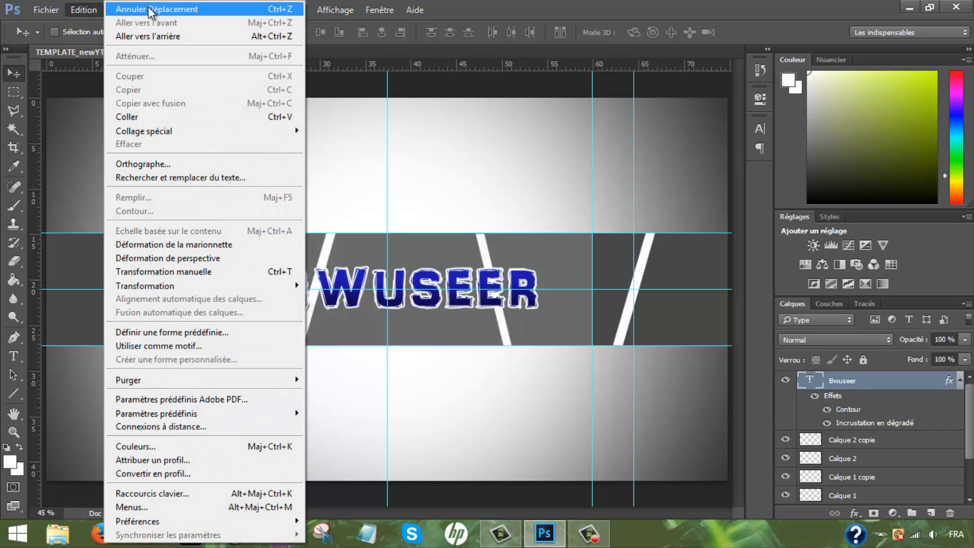
left_click(208, 260)
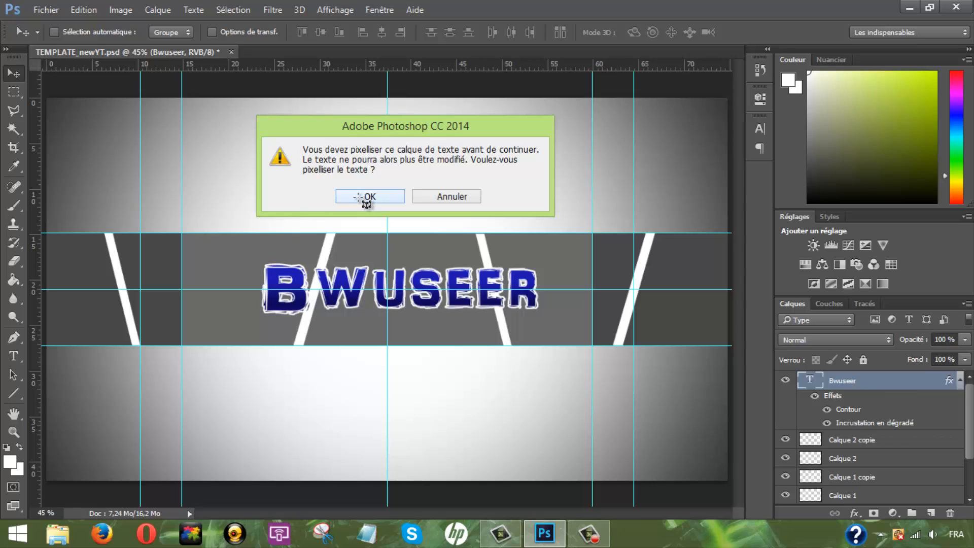
left_click(366, 196)
left_click_drag(387, 289, 523, 366)
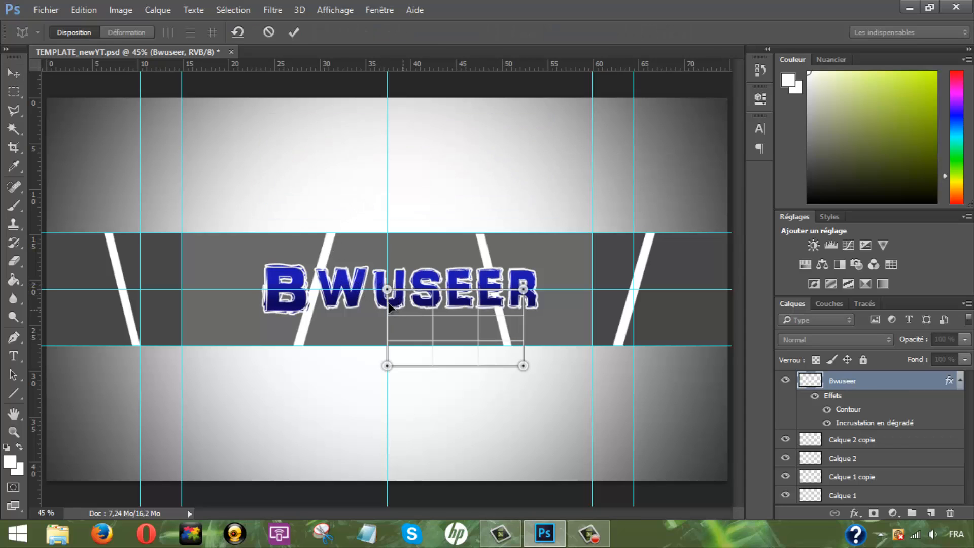
left_click_drag(388, 301, 335, 289)
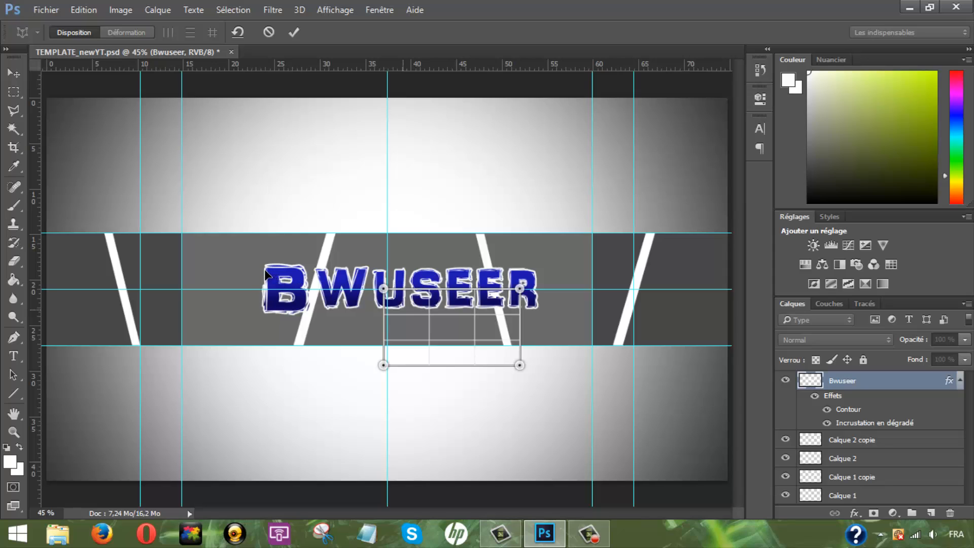
left_click_drag(266, 277, 276, 278)
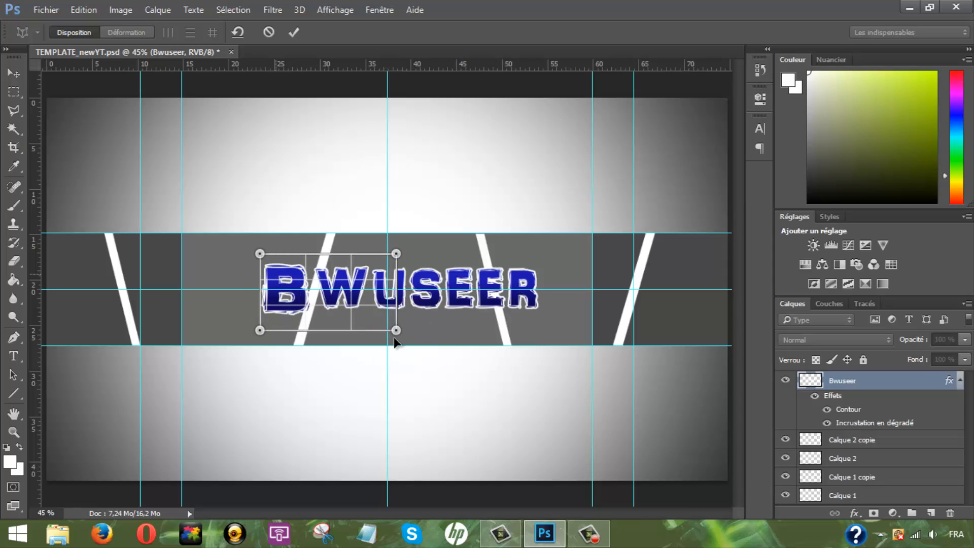
key("w")
left_click_drag(397, 330, 543, 311)
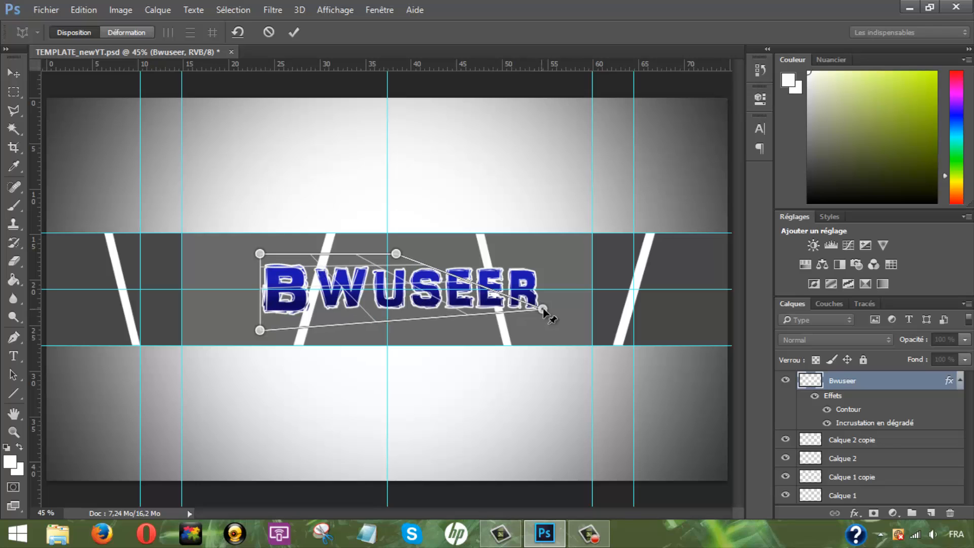
left_click_drag(396, 253, 541, 261)
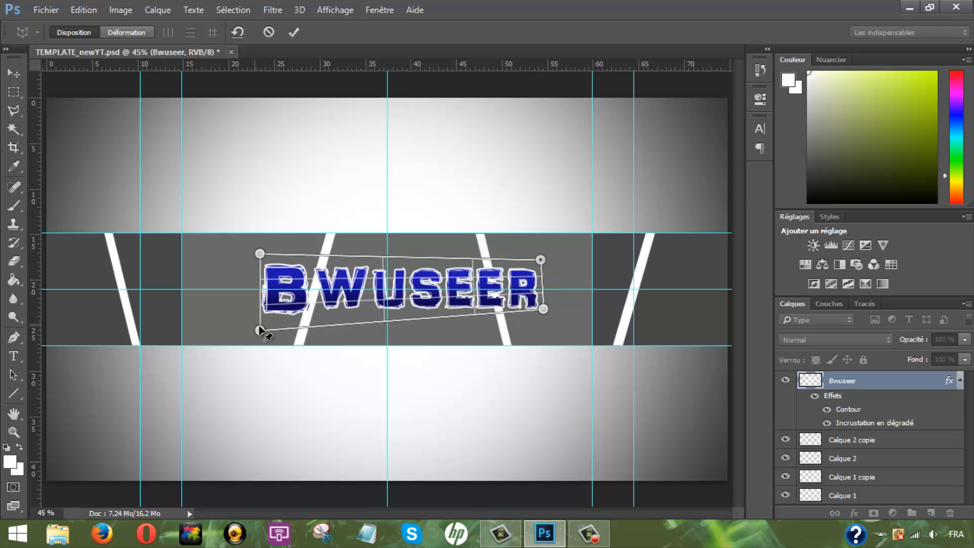
left_click_drag(259, 329, 259, 320)
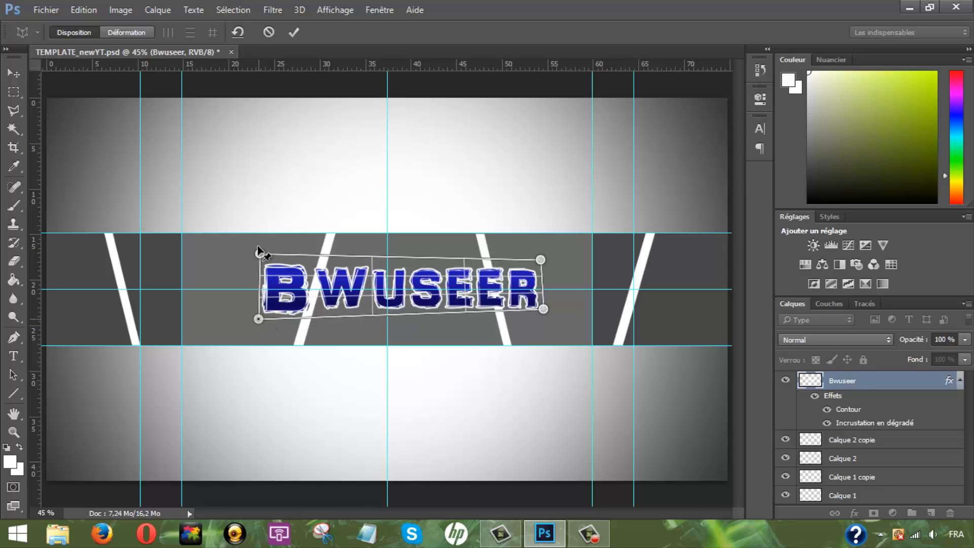
left_click_drag(258, 252, 260, 259)
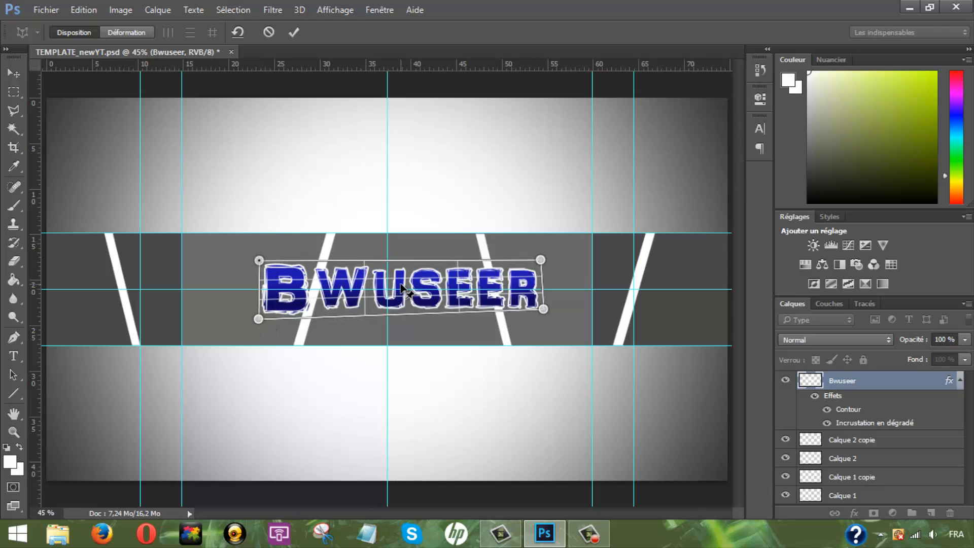
Step: Warp the plane's corners so the word grows from a smaller B to a larger final R, and commit the warp
key("l")
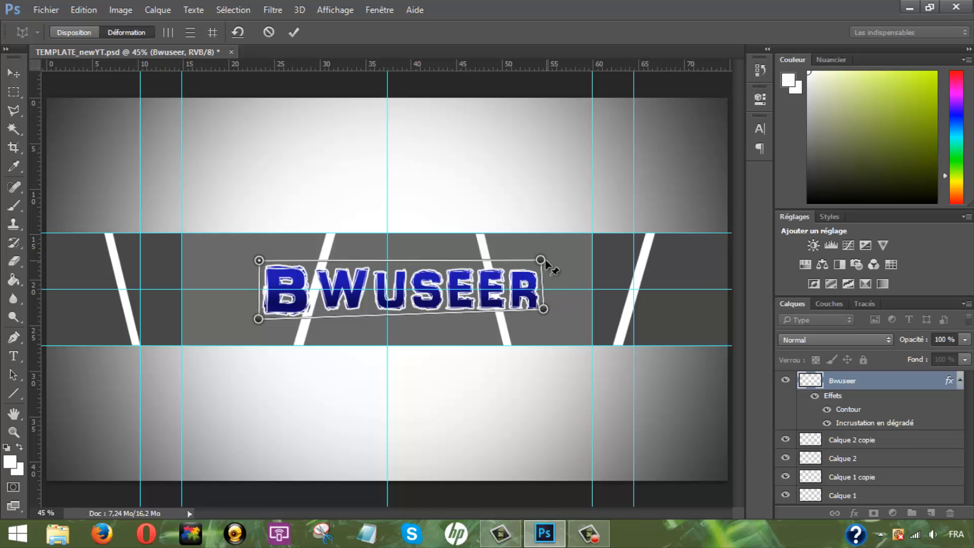
left_click_drag(542, 260, 550, 252)
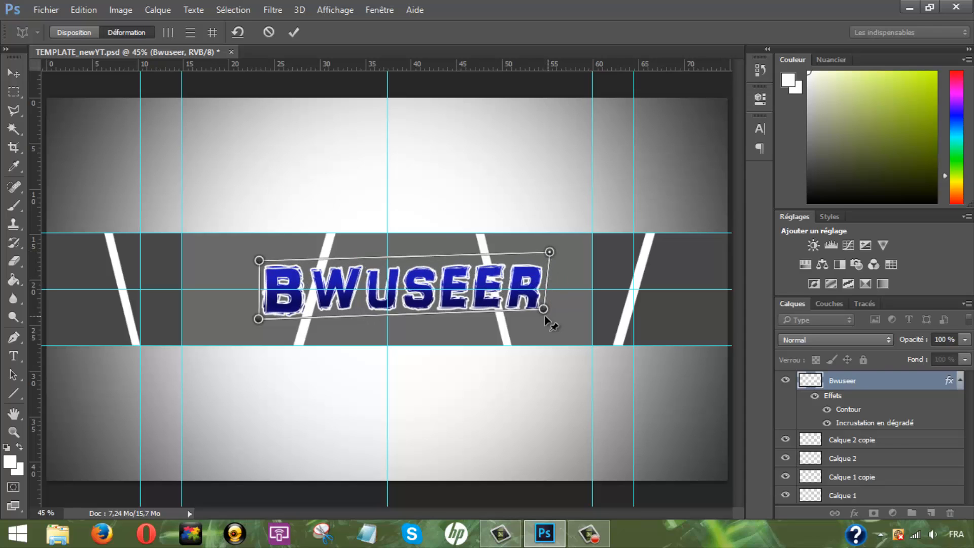
left_click_drag(549, 314, 552, 316)
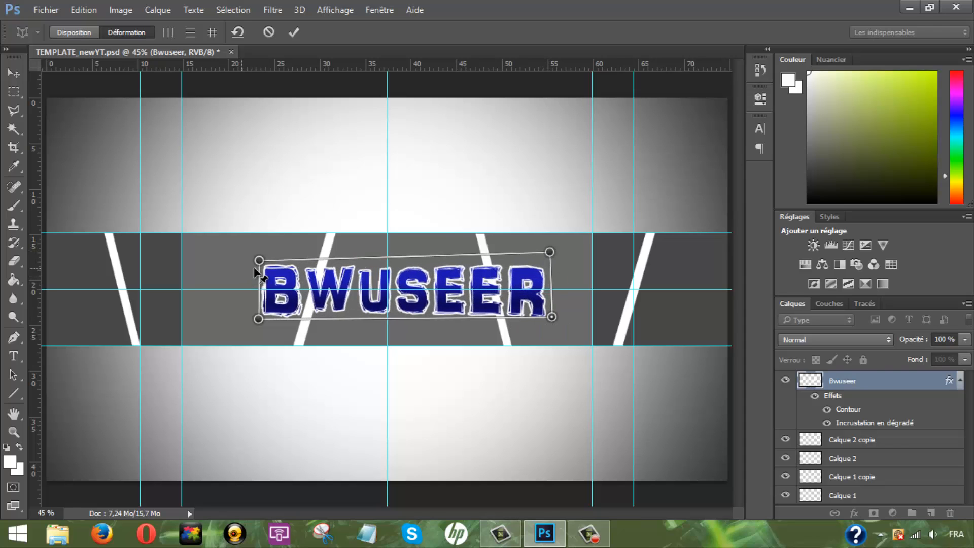
left_click_drag(267, 265, 283, 274)
left_click_drag(263, 318, 275, 312)
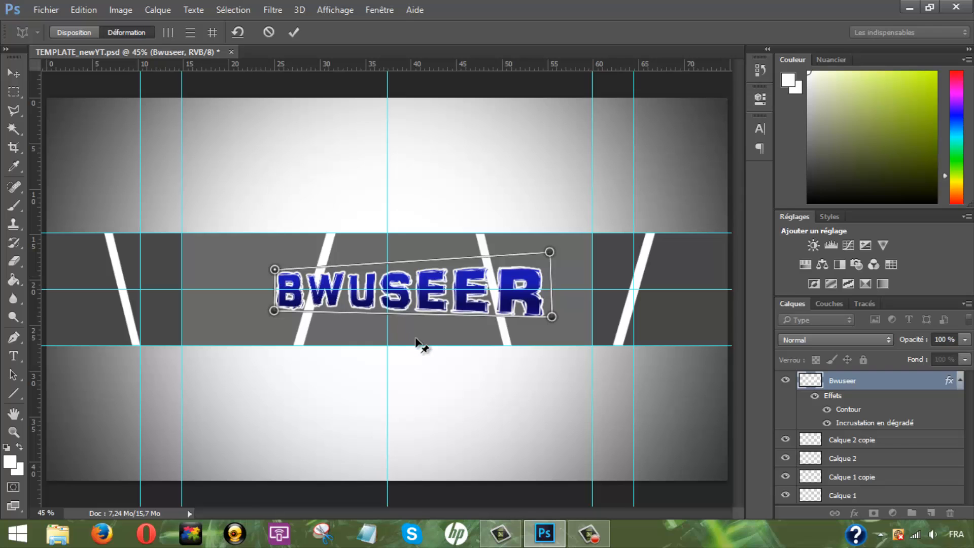
key("Return")
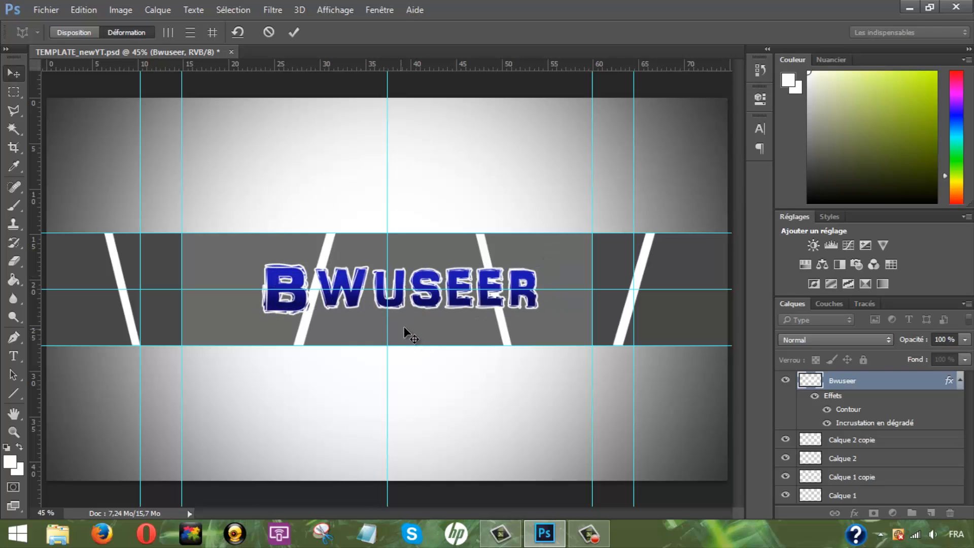
Step: Warp the Bwuseer title so its B edge curves inward and its R edge bulges outward, and commit the warp
left_click(83, 9)
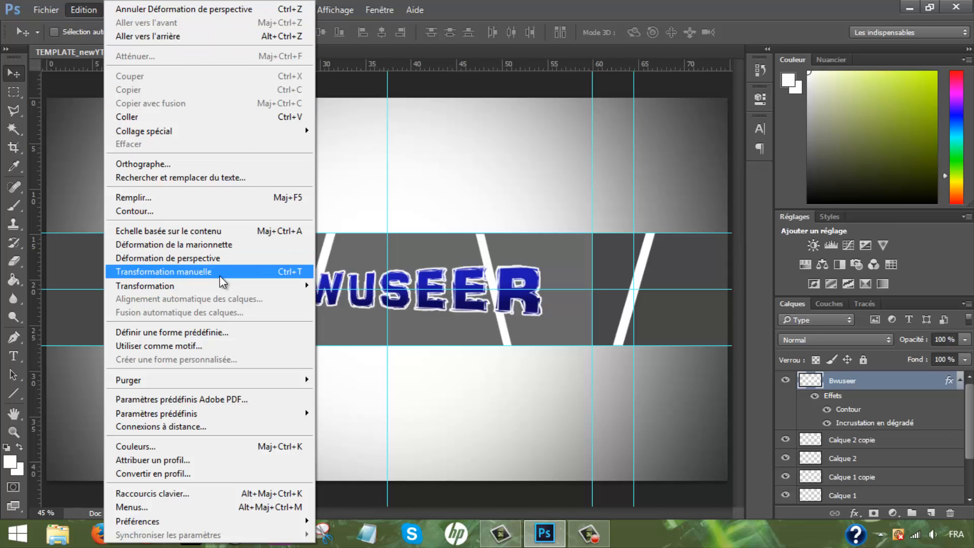
mouse_move(149, 290)
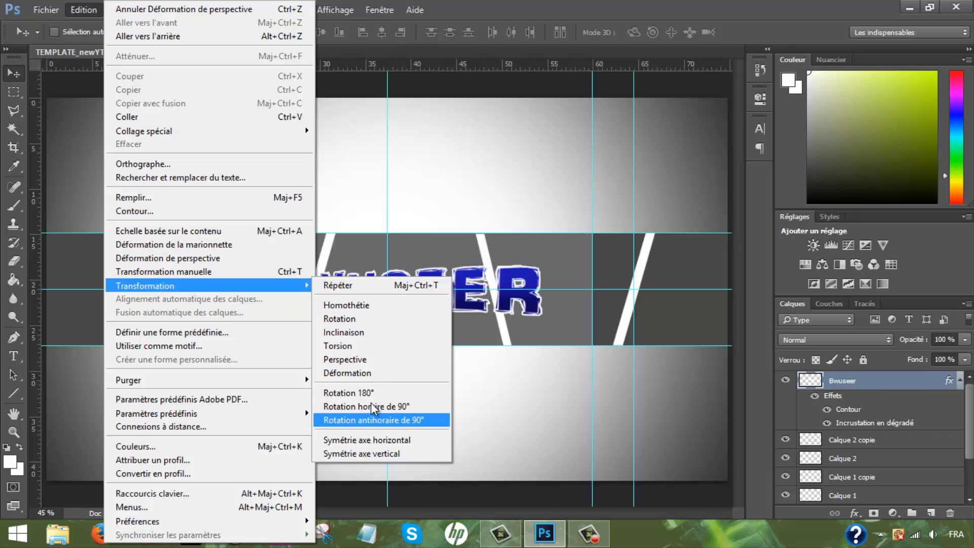
left_click(365, 375)
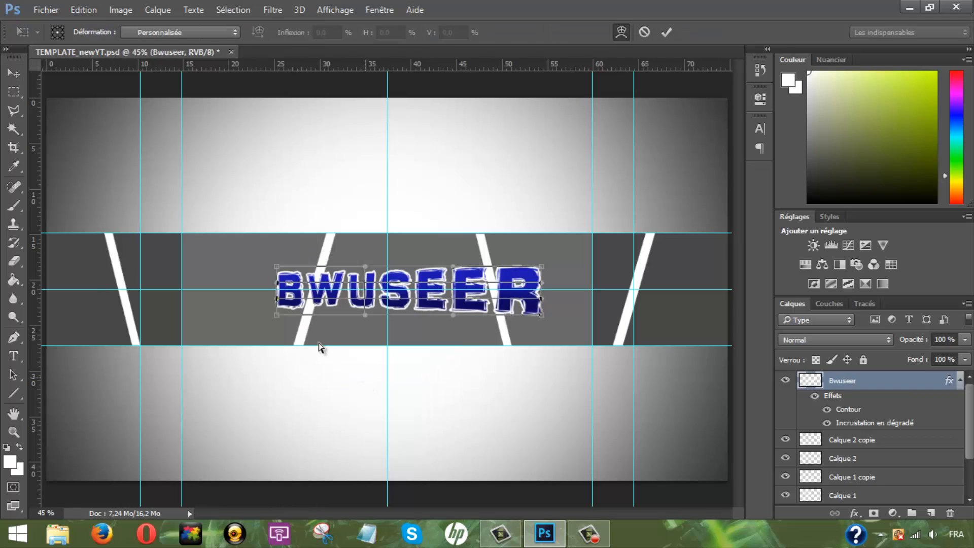
mouse_move(278, 301)
left_mouse_down()
mouse_move(289, 284)
mouse_move(290, 299)
left_mouse_up()
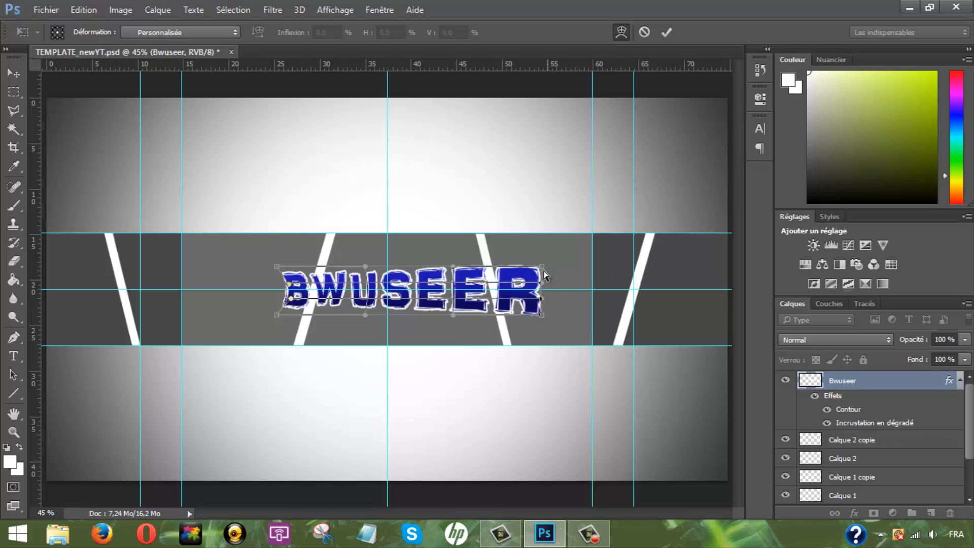
left_click_drag(547, 284, 553, 276)
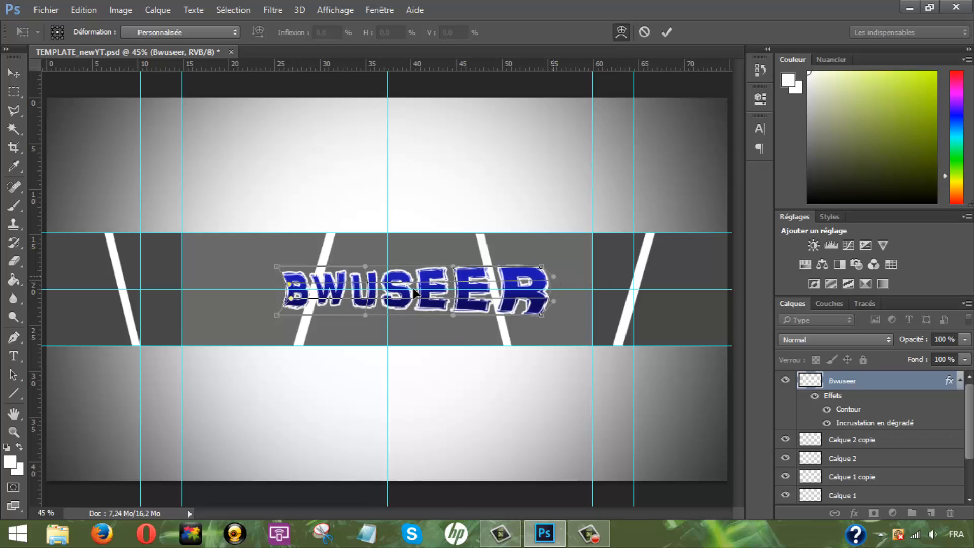
left_click_drag(293, 288, 299, 306)
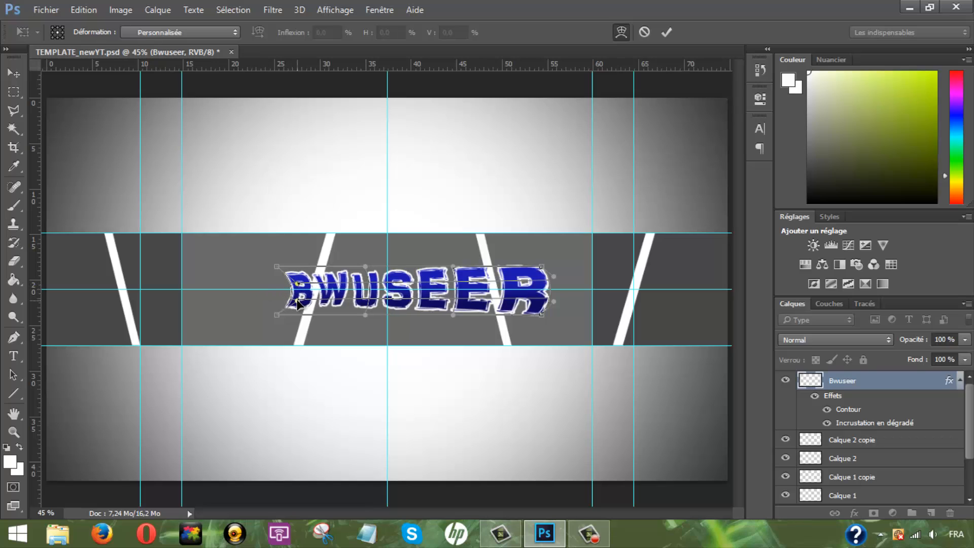
key("Return")
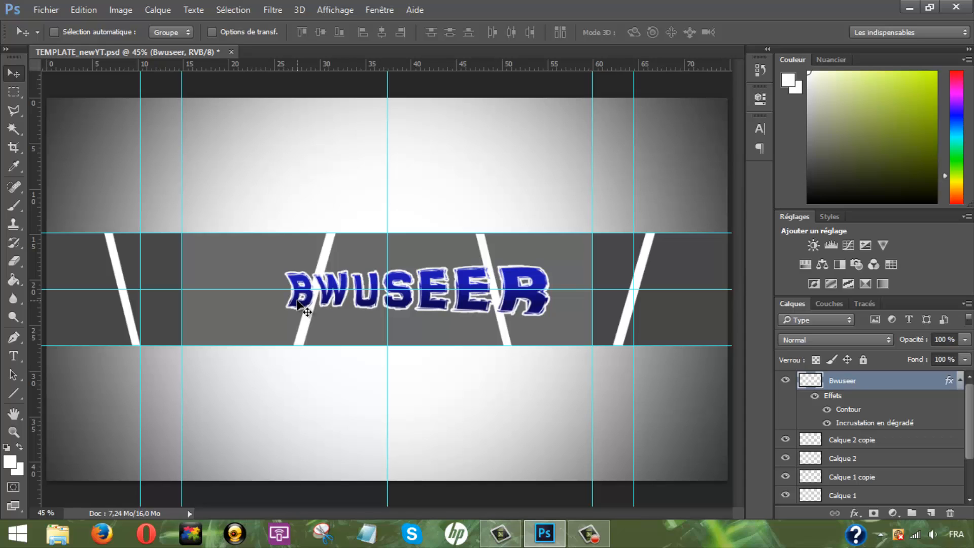
Step: Scale the Bwuseer title down from its upper-right corner until the R ends at the inner right divider
left_click_drag(297, 301, 297, 301)
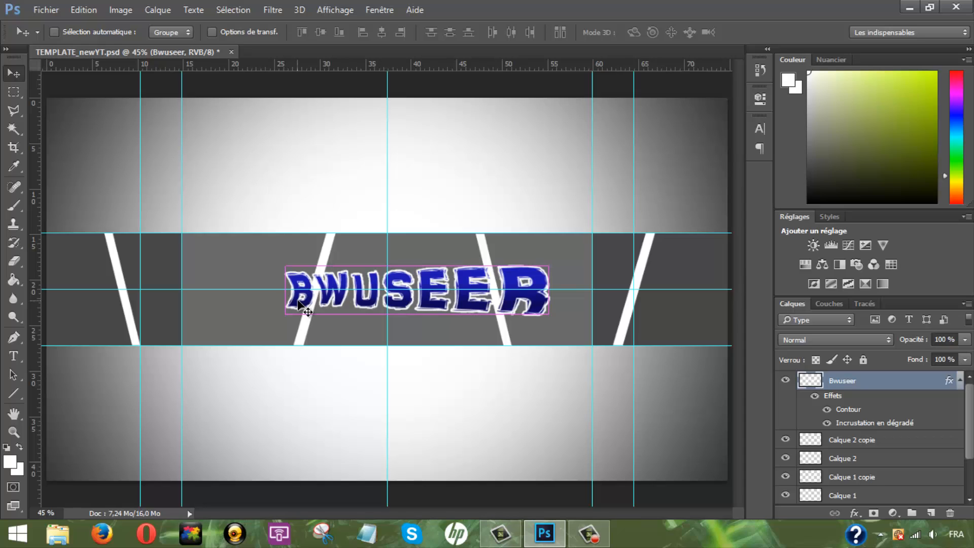
key("ctrl+t")
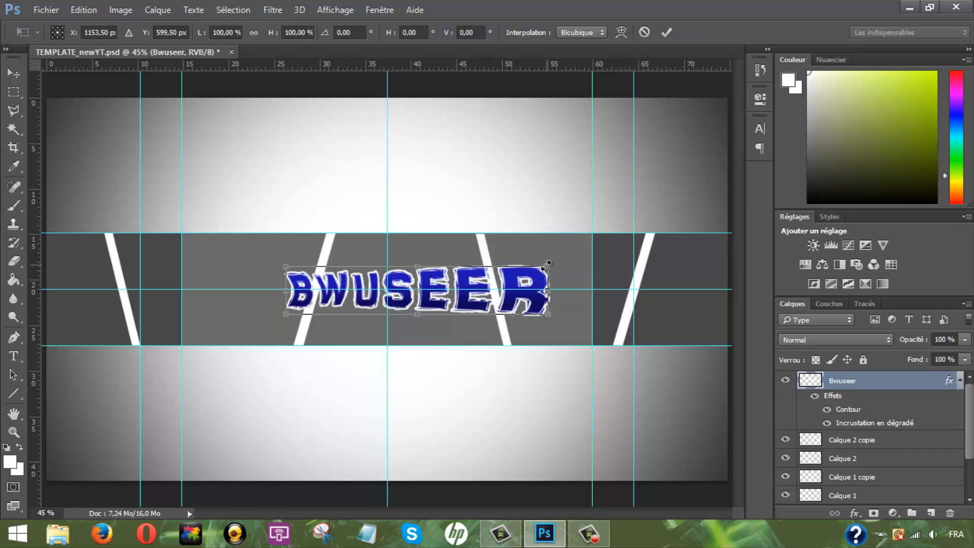
left_click_drag(547, 264, 489, 275)
key("Return")
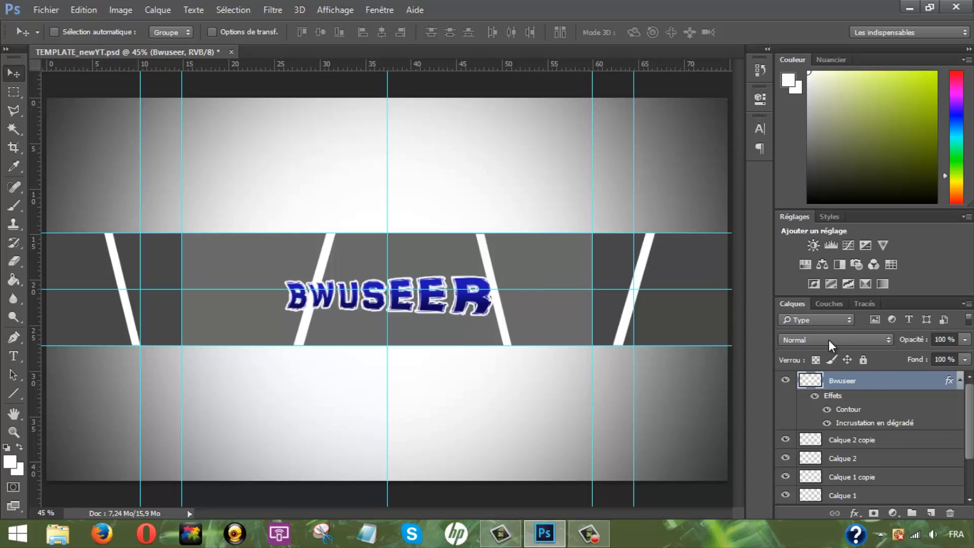
Step: Identify the divider layers by toggling their visibility, and move the Calque 1 copie divider to the left of the Bwuseer title
scroll(935, 471, "down", 2)
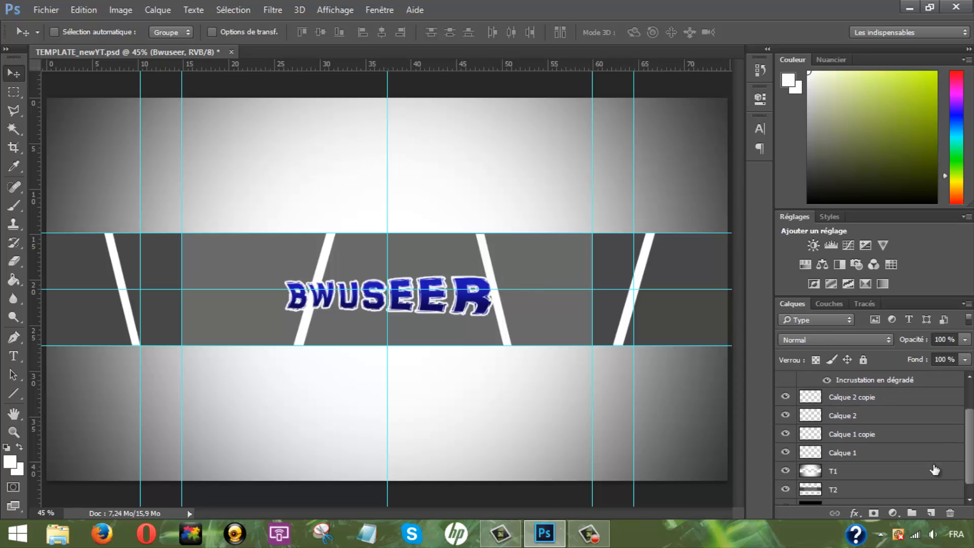
left_click(867, 458)
left_click(786, 453)
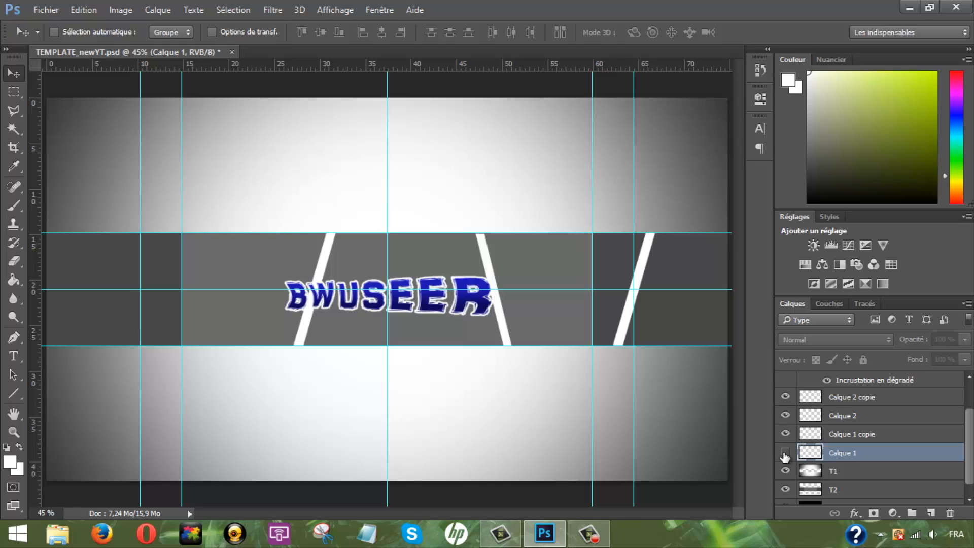
left_click(786, 453)
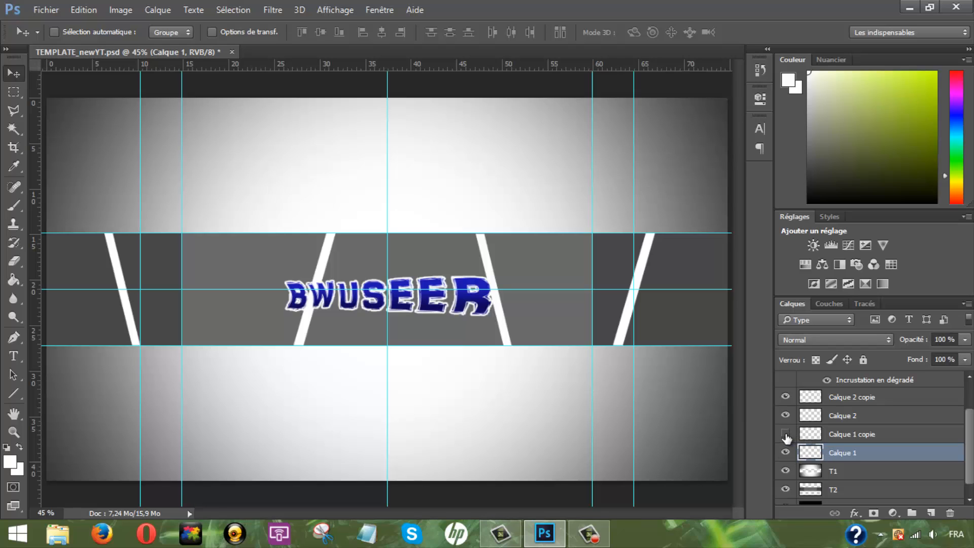
left_click(786, 434)
left_click(837, 434)
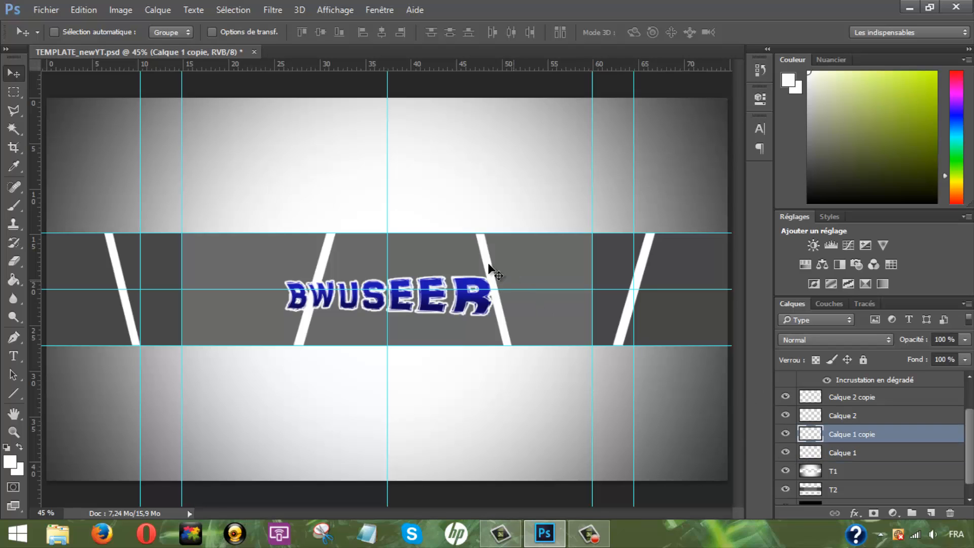
left_click_drag(439, 263, 258, 262)
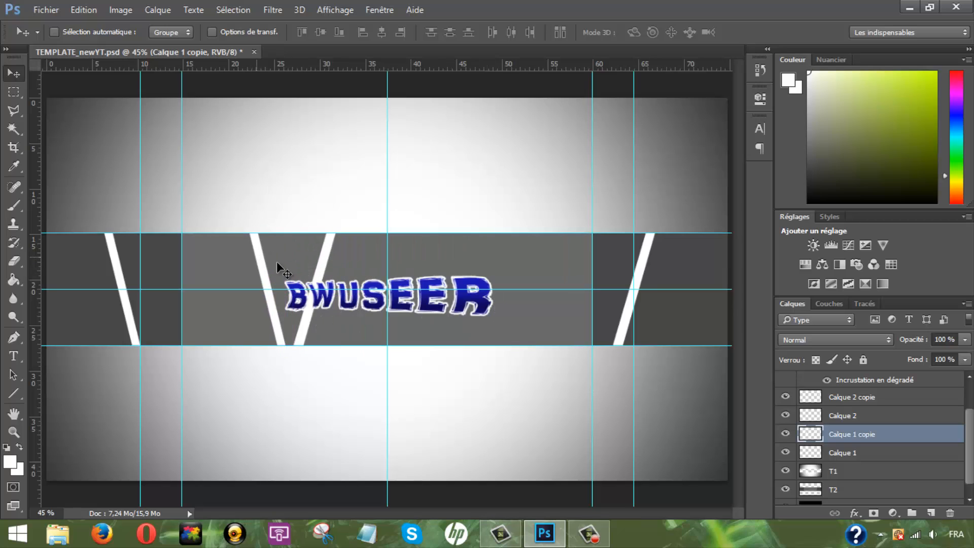
Step: Move the Calque 2 divider just right of the title's R and bring the Calque 1 copie divider close to the B
left_click(786, 416)
left_click(786, 416)
left_click_drag(453, 262, 303, 260)
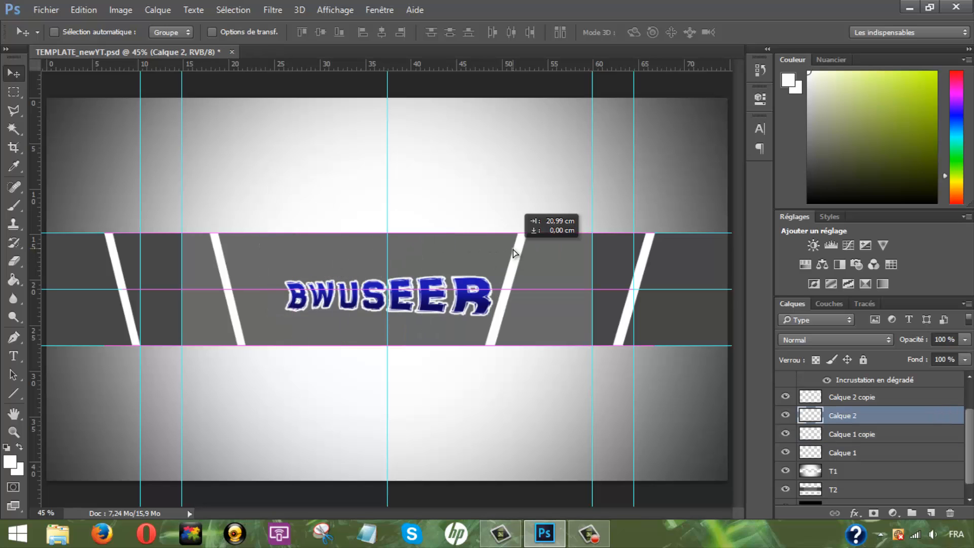
left_click_drag(513, 254, 513, 254)
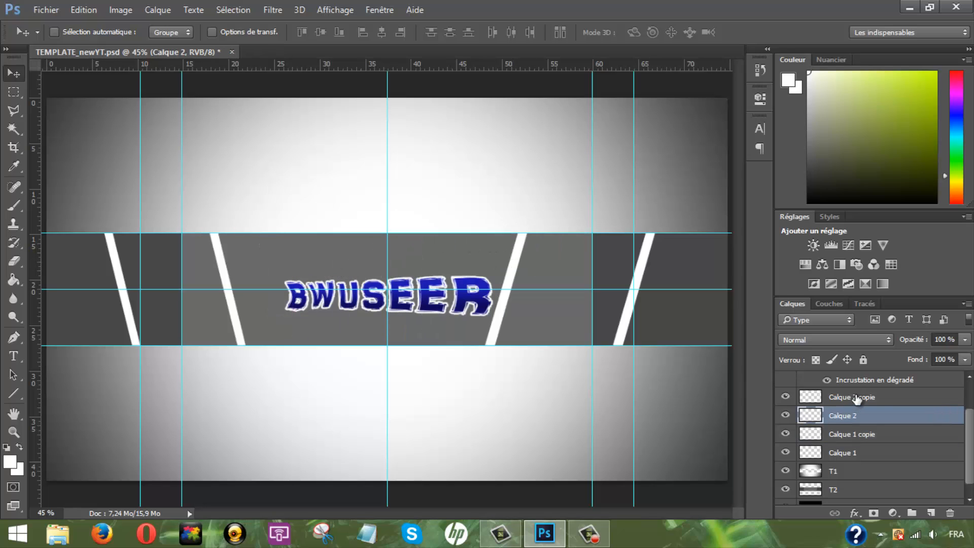
left_click(876, 435)
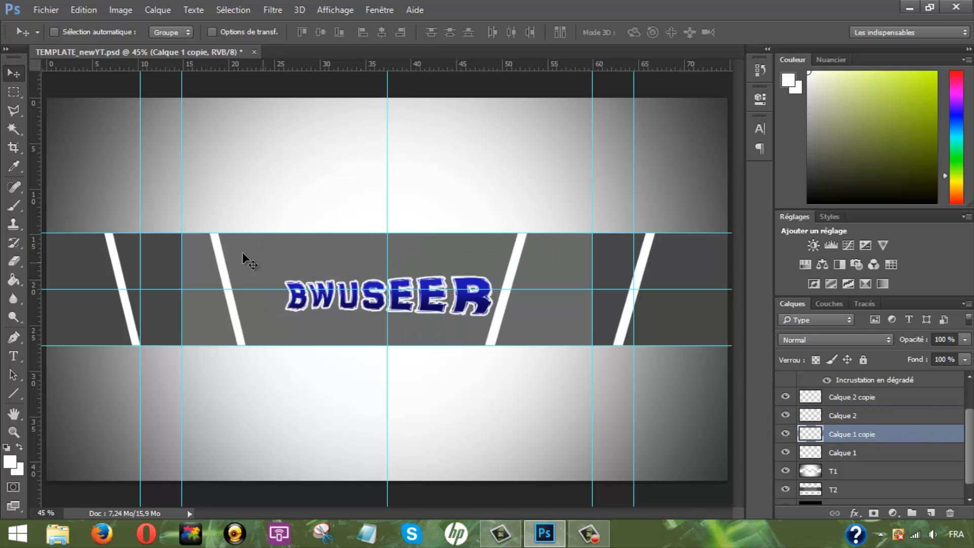
left_click_drag(246, 257, 264, 249)
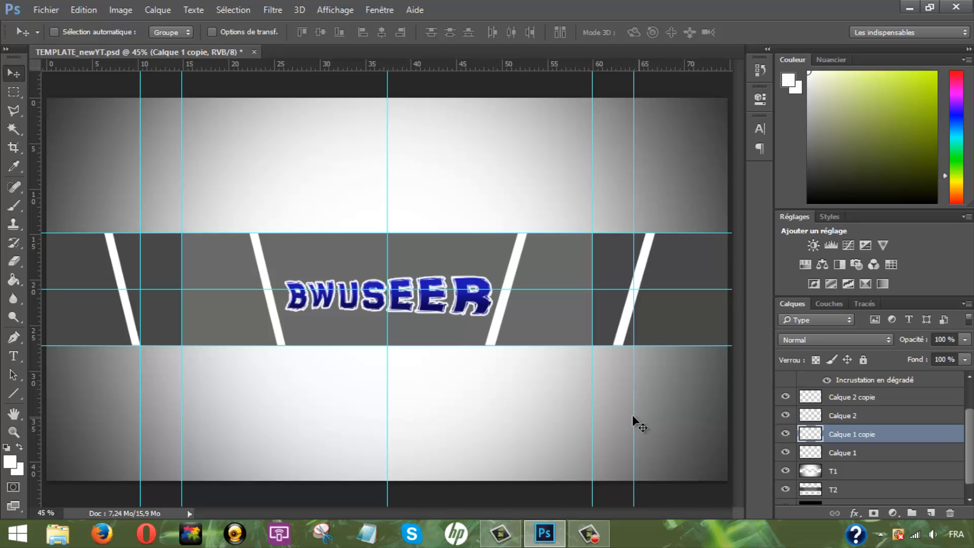
Step: Swap the inner dividers so Calque 2 stands left and Calque 1 copie right of the title, and put Calque 2 below Calque 1 copie in the layer order
left_click_drag(513, 278, 761, 274)
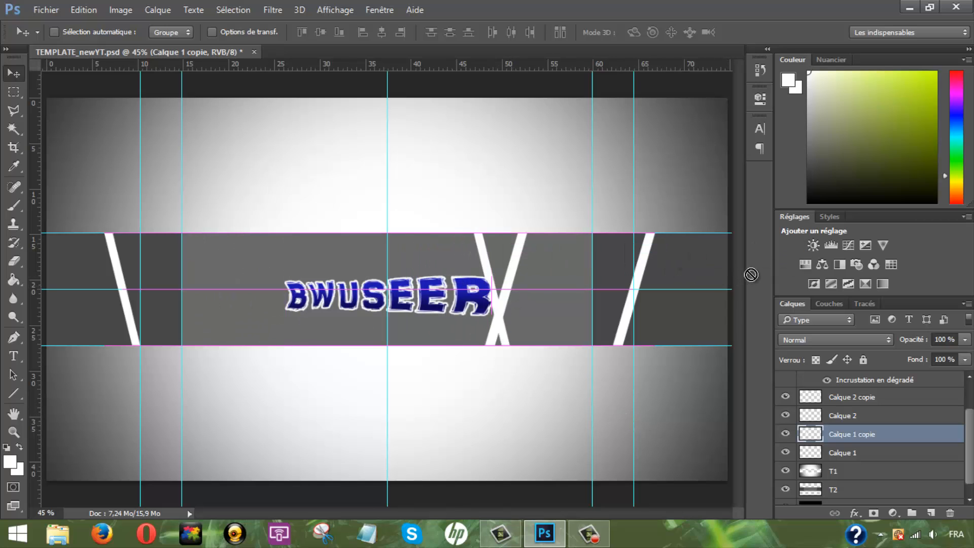
key("ctrl+z")
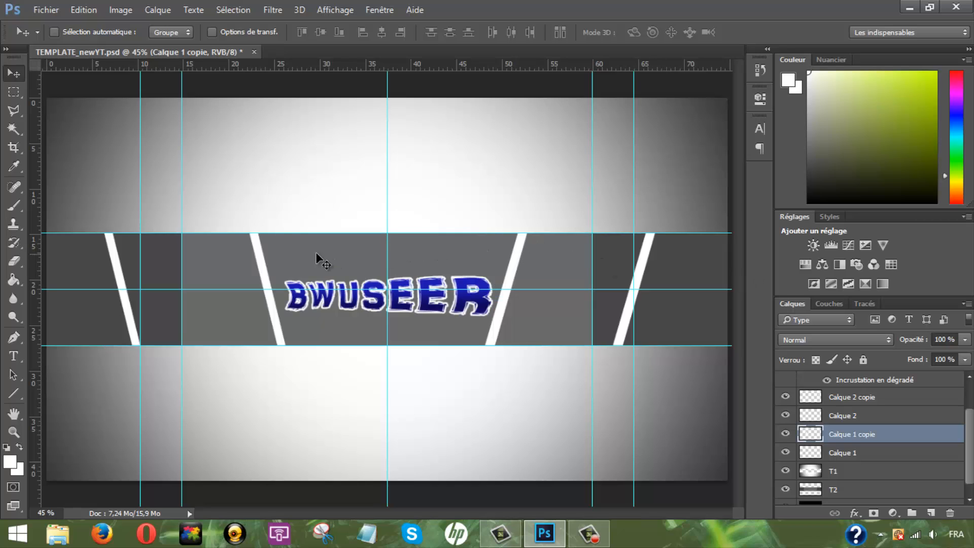
mouse_move(316, 254)
left_mouse_down()
mouse_move(573, 265)
mouse_move(327, 270)
mouse_move(297, 253)
mouse_move(311, 255)
left_mouse_up()
left_click(834, 419)
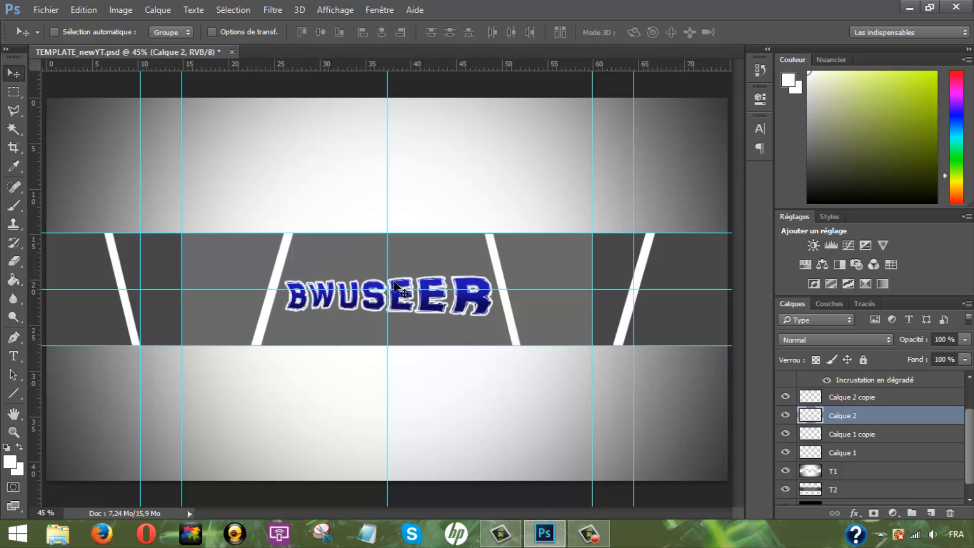
left_click_drag(867, 422, 862, 443)
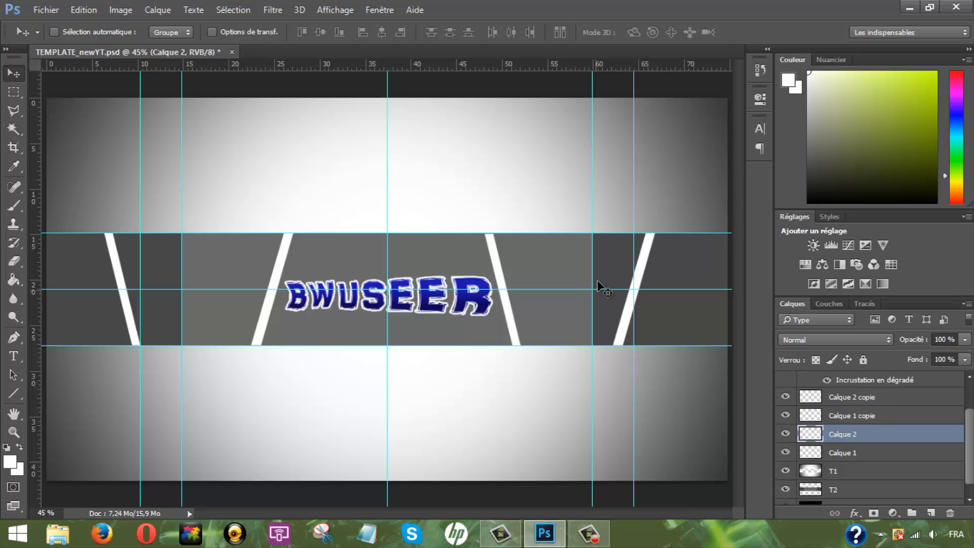
Step: Shift the outer left divider Calque 1 slightly inward across the vertical guide, and nudge the Calque 1 copie divider slightly left
left_click(842, 453)
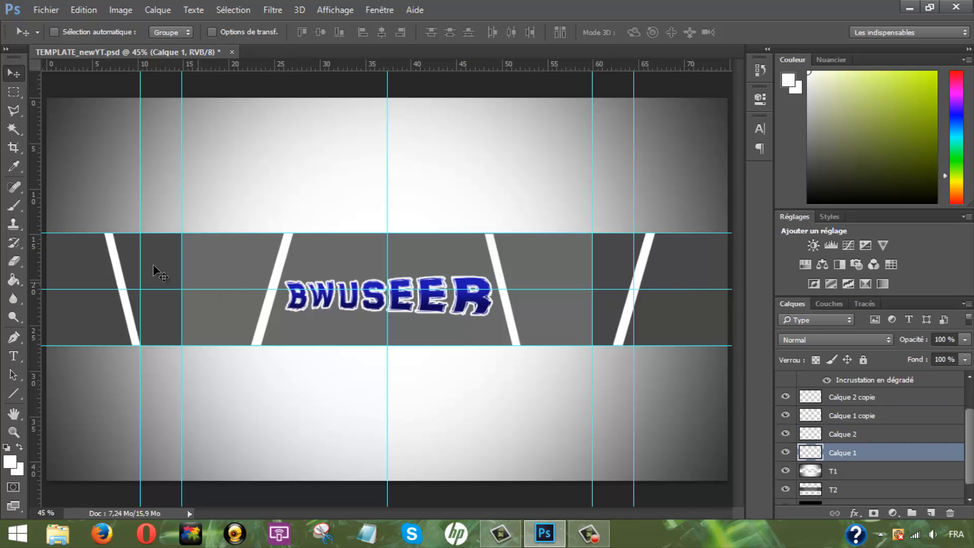
left_click_drag(159, 261, 166, 260)
left_click(849, 413)
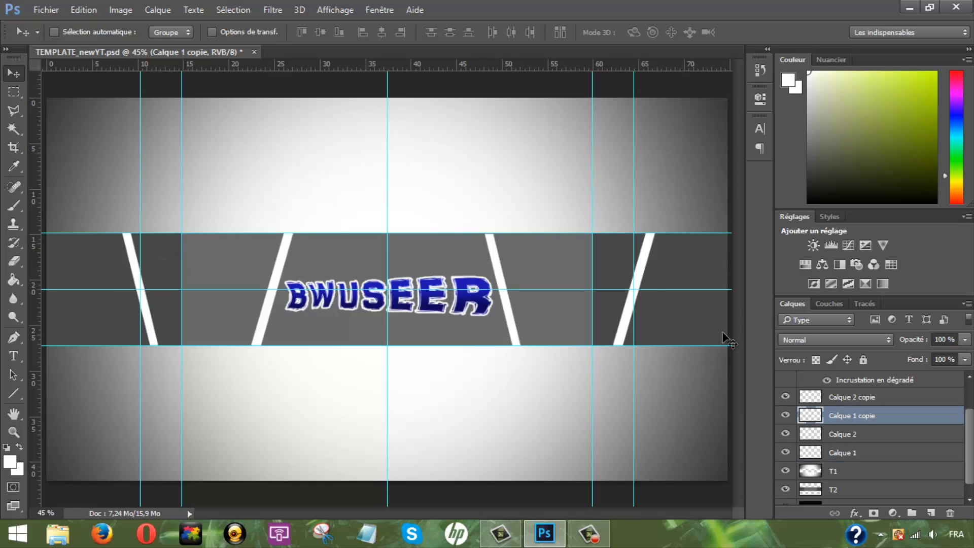
left_click_drag(679, 296, 673, 294)
Step: Place the gta-v image as an embedded layer directly above Calque 1 copie
left_click_drag(970, 439, 970, 475)
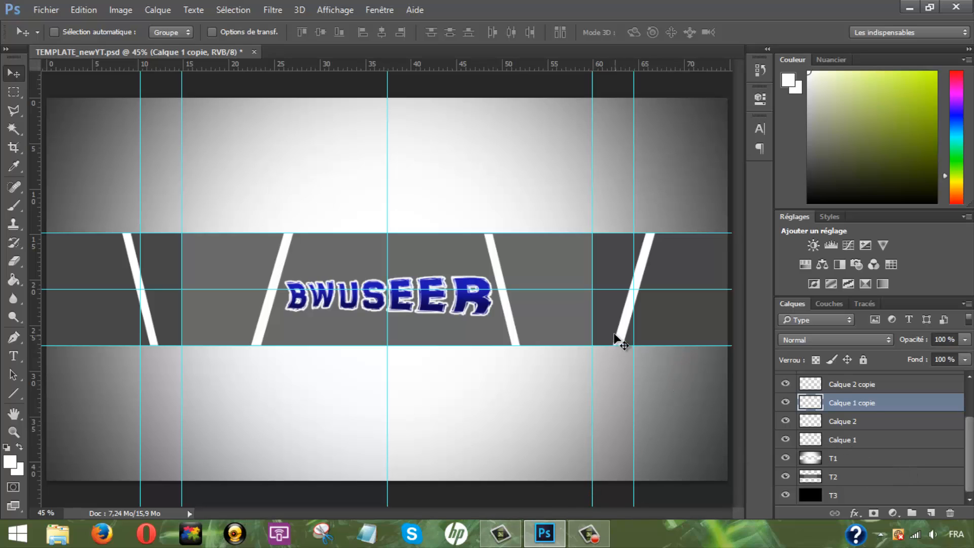
left_click(43, 10)
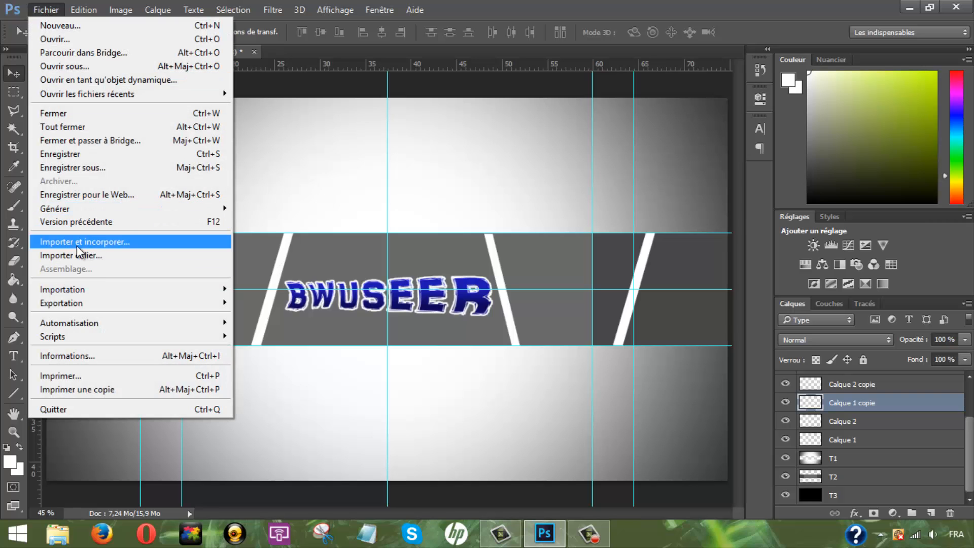
left_click(139, 244)
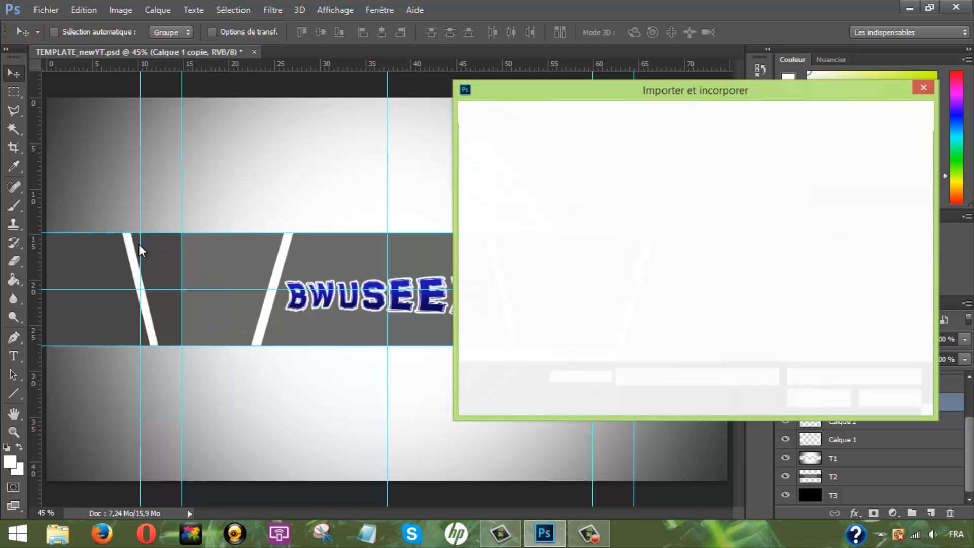
double_click(857, 215)
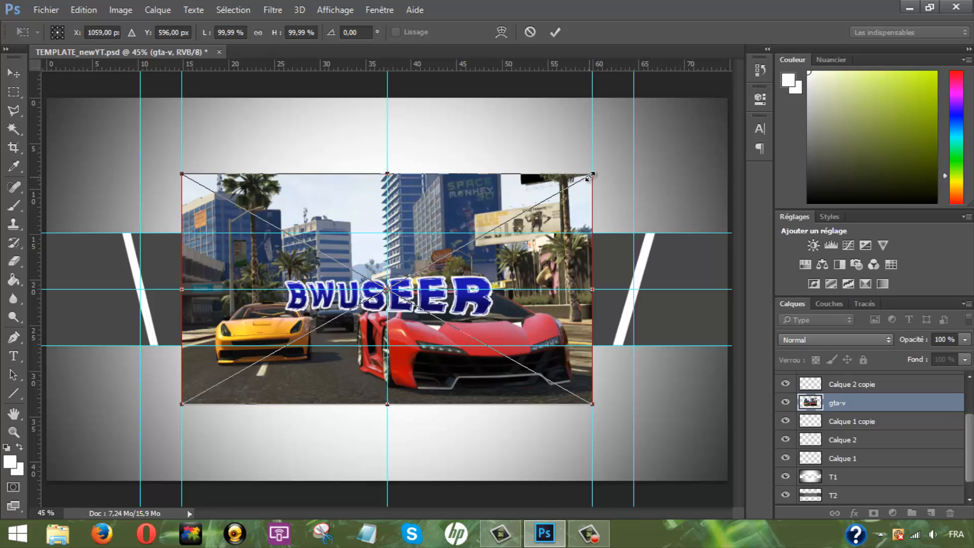
Step: Scale the gta-v image to about 50.15% width and 48.47% height, filling the band between the inner dividers' upper ends
left_click_drag(414, 258, 363, 280)
left_click_drag(321, 329, 421, 299)
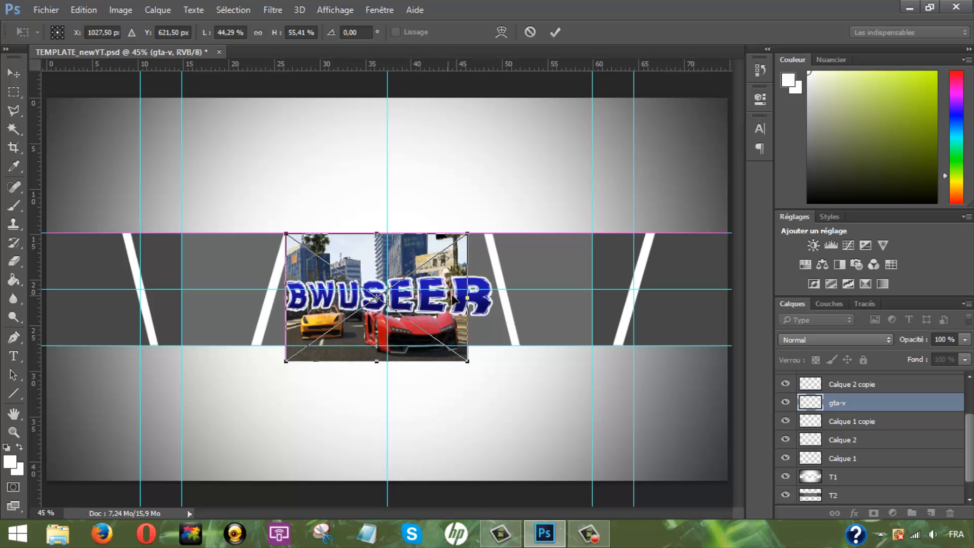
left_click_drag(467, 298, 492, 300)
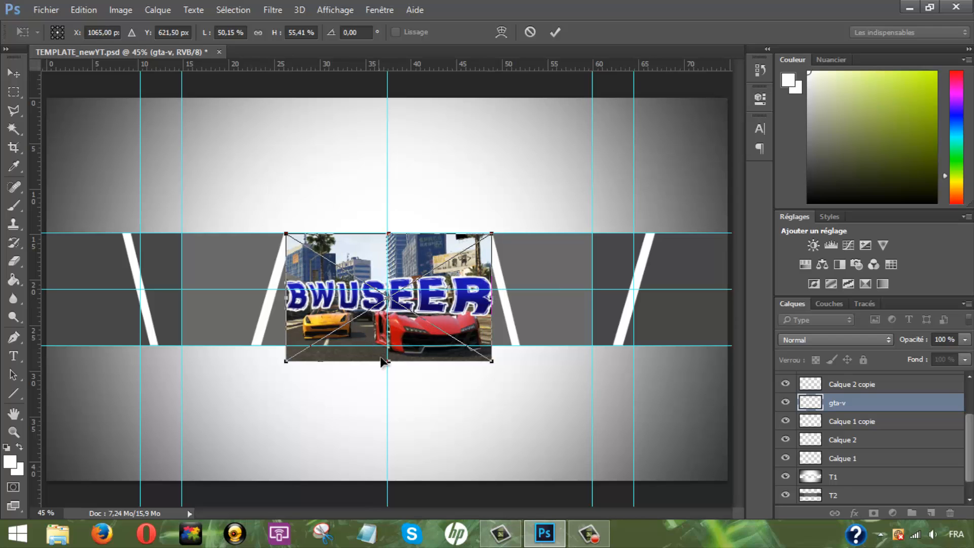
left_click_drag(392, 357, 330, 346)
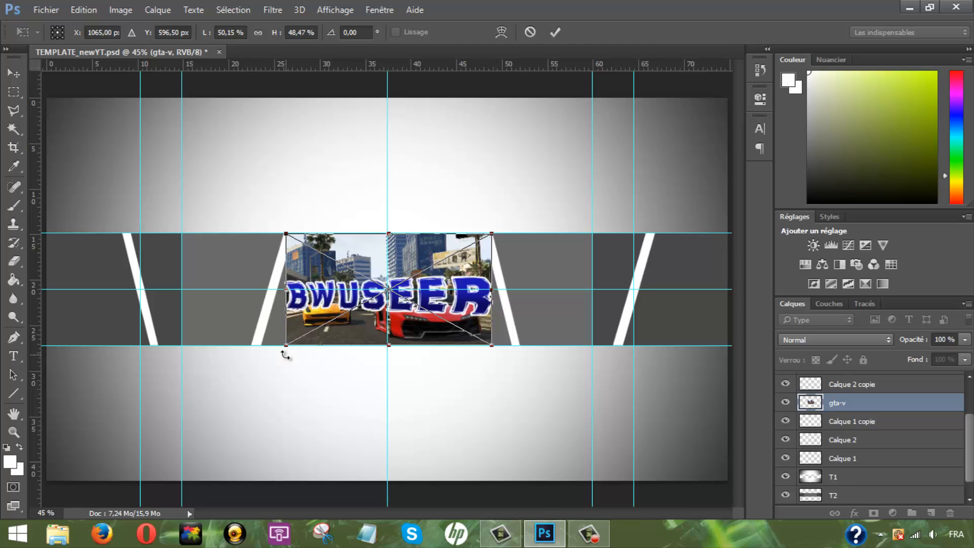
Step: Distort the gta-v image's lower corners outward so its sides follow the two slanted inner dividers, and commit the placement
left_click_drag(289, 345, 267, 347)
left_click_drag(263, 346, 263, 346)
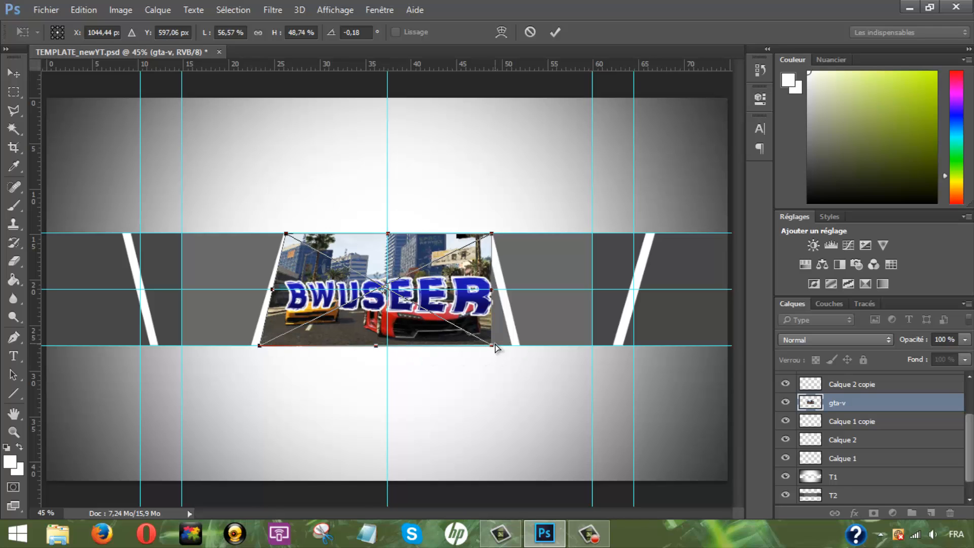
left_click_drag(495, 345, 516, 340)
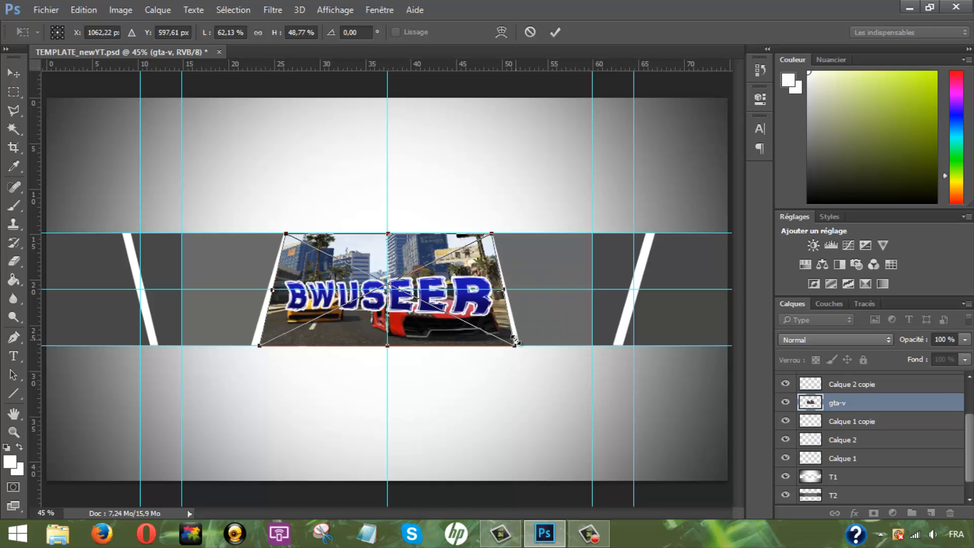
key("Return")
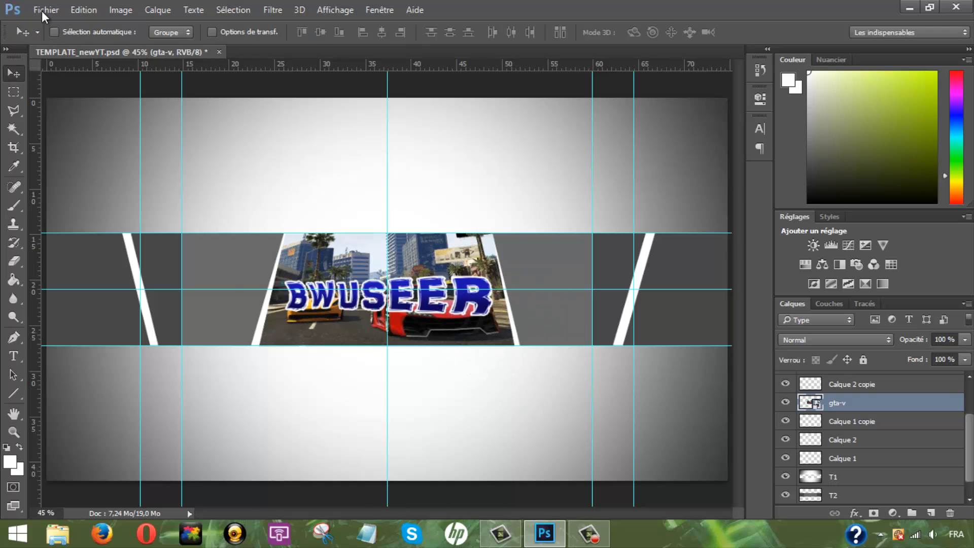
Step: Place the battlefield_soldier-wide image as an embedded layer above gta-v, shrink it and move it into the section right of the title image
left_click(42, 11)
left_click(66, 241)
double_click(805, 163)
left_click_drag(597, 245, 296, 348)
left_click_drag(295, 414, 623, 278)
Step: Fit the battlefield_soldier-wide image to the section's width and height, distort its corners along the slanted dividers, and commit the placement
left_click_drag(650, 279, 619, 280)
left_click_drag(567, 213, 567, 240)
left_click_drag(516, 241, 493, 241)
mouse_move(622, 245)
left_mouse_down()
mouse_move(642, 245)
mouse_move(621, 246)
left_mouse_up()
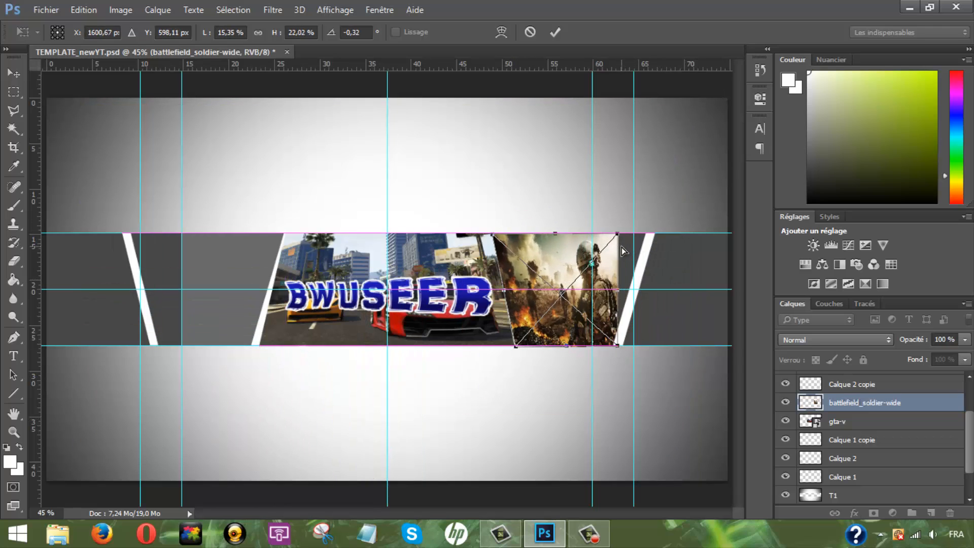
key("Return")
Step: Place the watch-dogs2_3 image embedded, scaled to about 10.70% width and 16.55% height, between the two left dividers' lower ends
left_click(41, 11)
left_click(79, 241)
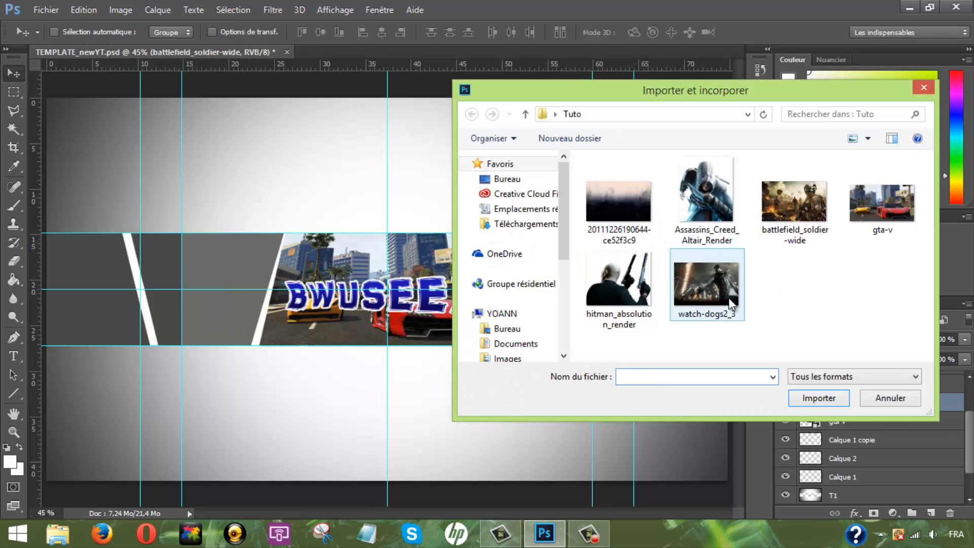
double_click(730, 300)
left_click_drag(675, 99, 252, 374)
left_click_drag(259, 427, 202, 428)
left_click_drag(118, 437, 174, 302)
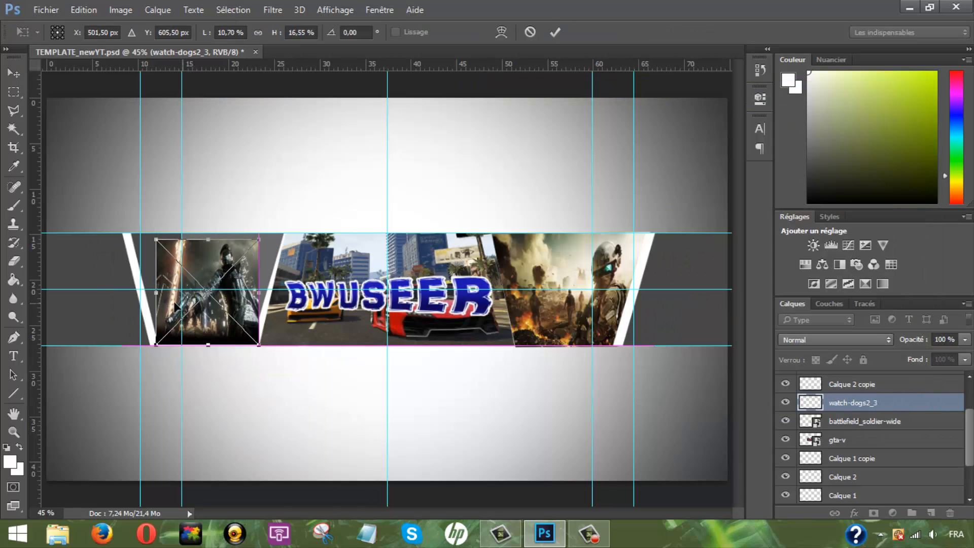
Step: Distort the watch-dogs2_3 image's upper corners outward to meet the slanted dividers and the band's upper guide, and commit the placement
left_click_drag(209, 239, 132, 237)
left_click_drag(260, 237, 282, 236)
key("Return")
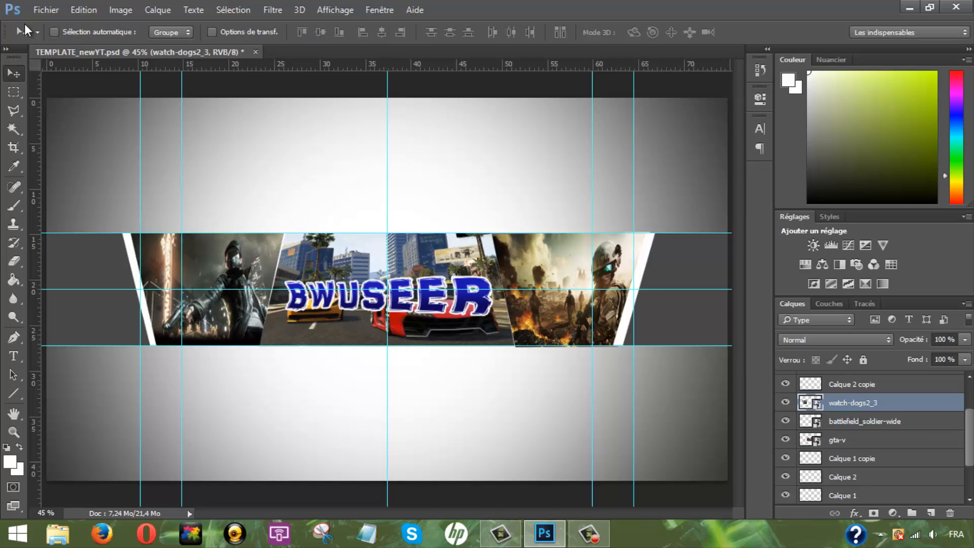
Step: Place the Assassins_Creed_Altair_Render image embedded, scale it to about 21.45% width and 27.73% height, and move it to the canvas's left edge
left_click(35, 14)
left_click(111, 242)
left_click(695, 210)
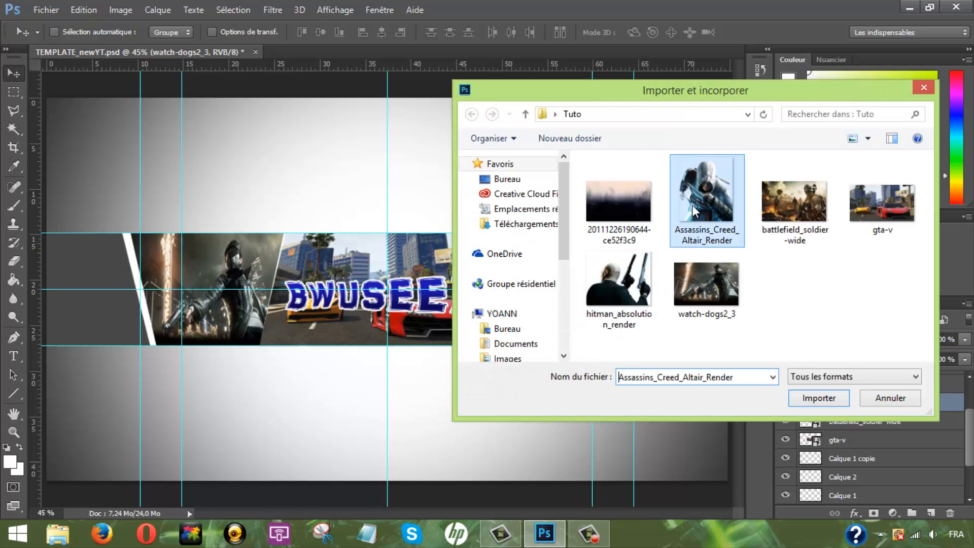
double_click(694, 210)
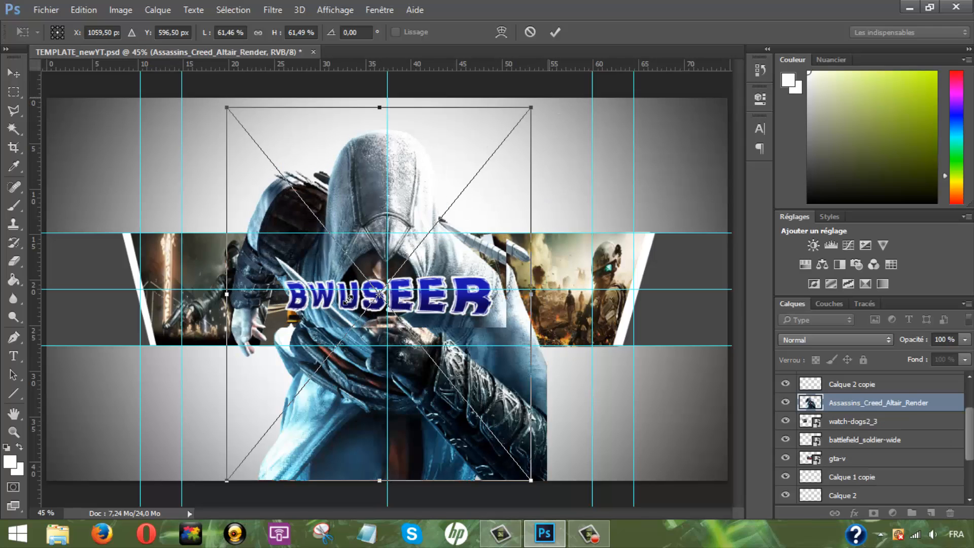
left_click_drag(546, 98, 332, 311)
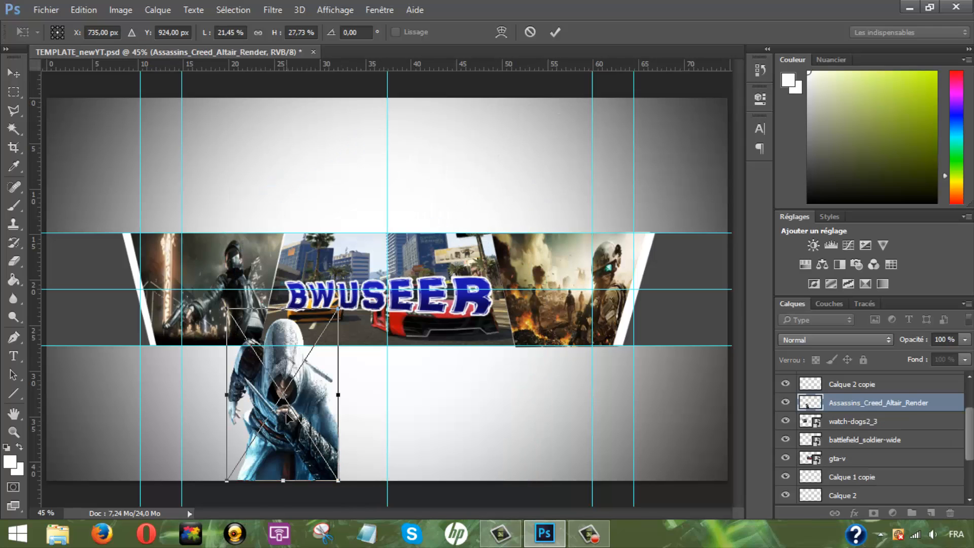
left_click_drag(269, 409, 89, 275)
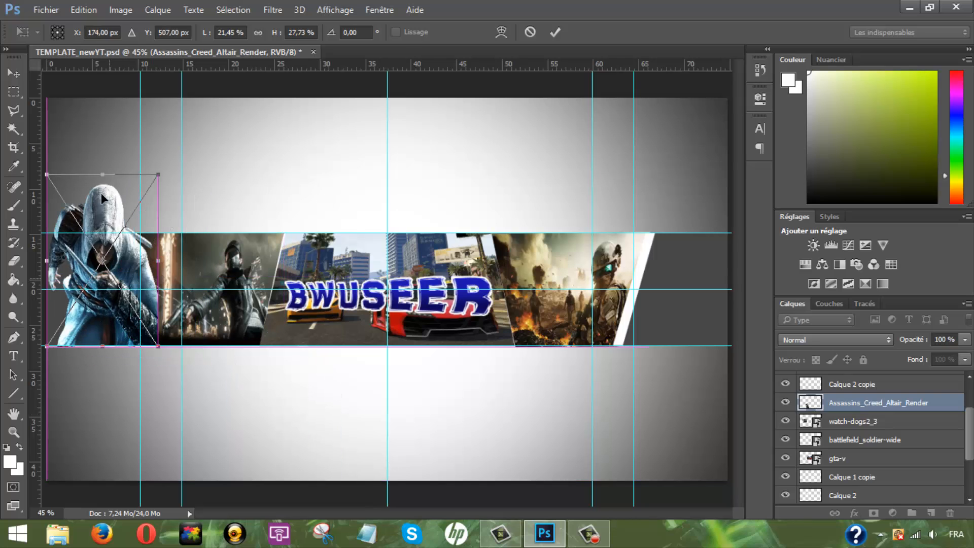
Step: Reduce the Assassins Creed render to about 16.09% width and 18.50% height, extend its lower right corner to the divider, and commit
left_click_drag(102, 175, 103, 229)
left_click_drag(159, 290, 130, 290)
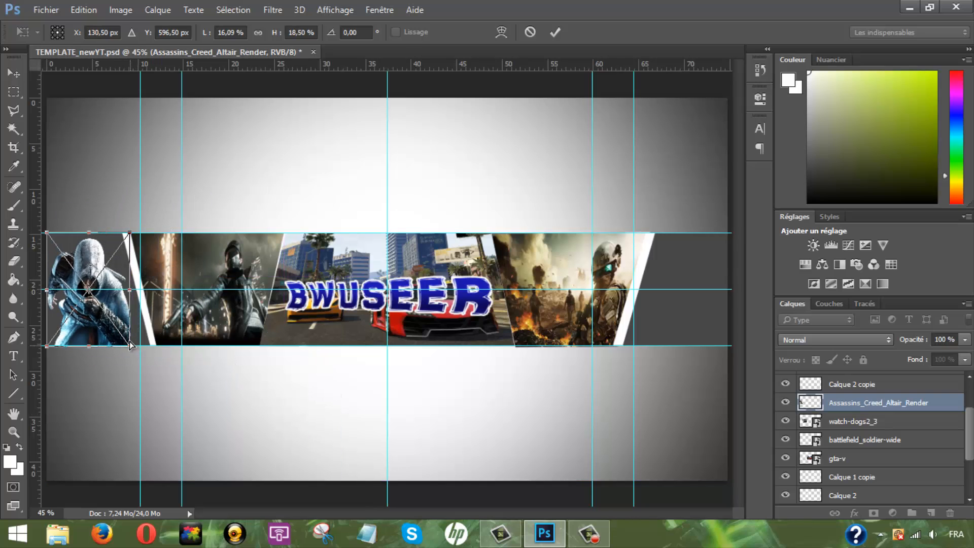
left_click_drag(130, 346, 155, 346)
key("Return")
Step: Place the hitman_absolution_render image embedded, scale it to about 32.3%, and move it into the band at the canvas's right edge
left_click(46, 10)
left_click(97, 242)
left_click(638, 261)
double_click(639, 262)
left_click_drag(593, 117, 315, 350)
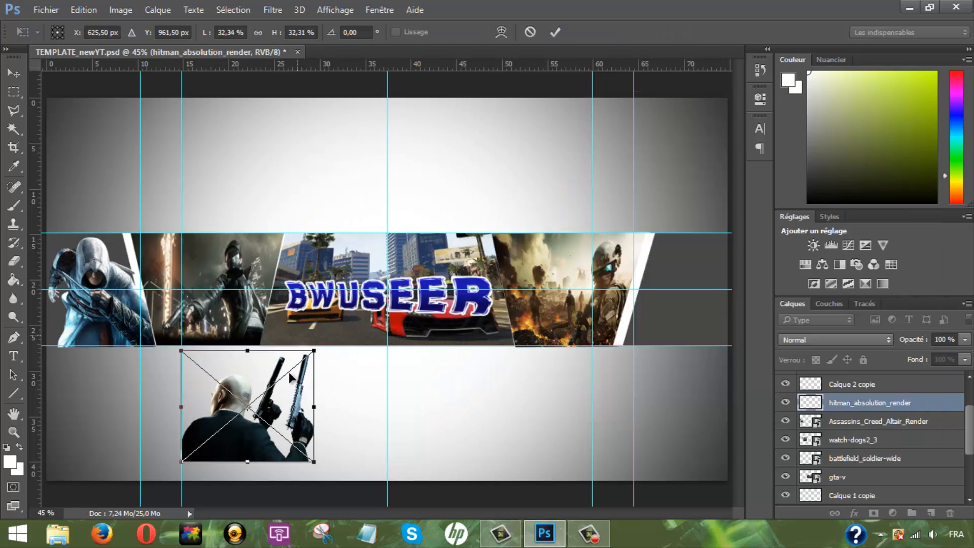
left_click_drag(259, 413, 670, 299)
Step: Narrow the Hitman render to the last section, distort its lower left corner outward along the slanted divider, and commit the placement
left_click_drag(594, 289, 642, 289)
left_click_drag(643, 342, 623, 348)
key("Return")
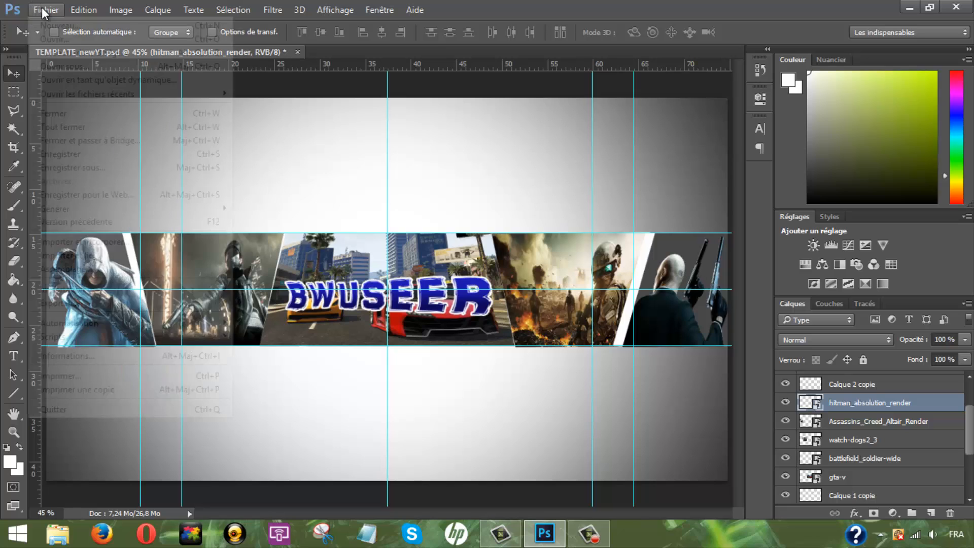
left_click(45, 10)
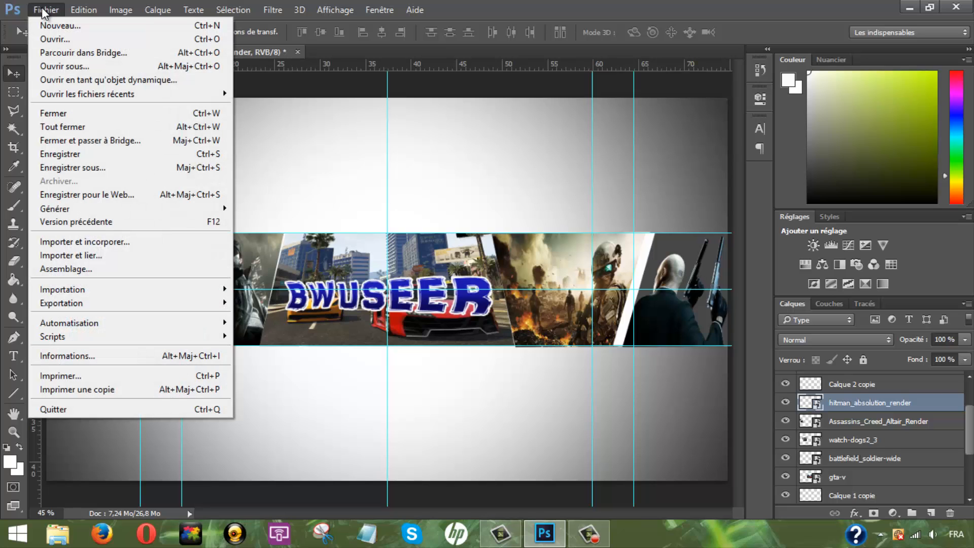
left_click(72, 242)
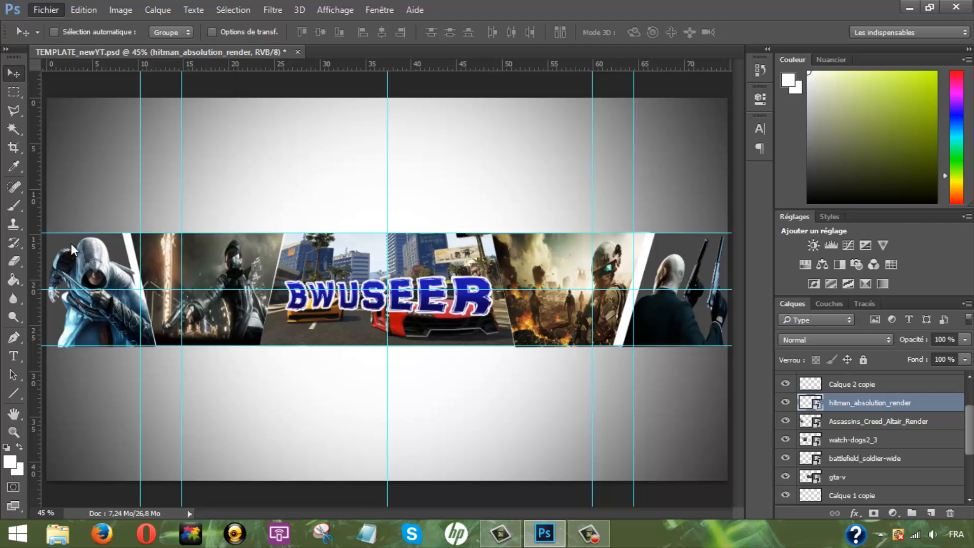
double_click(610, 209)
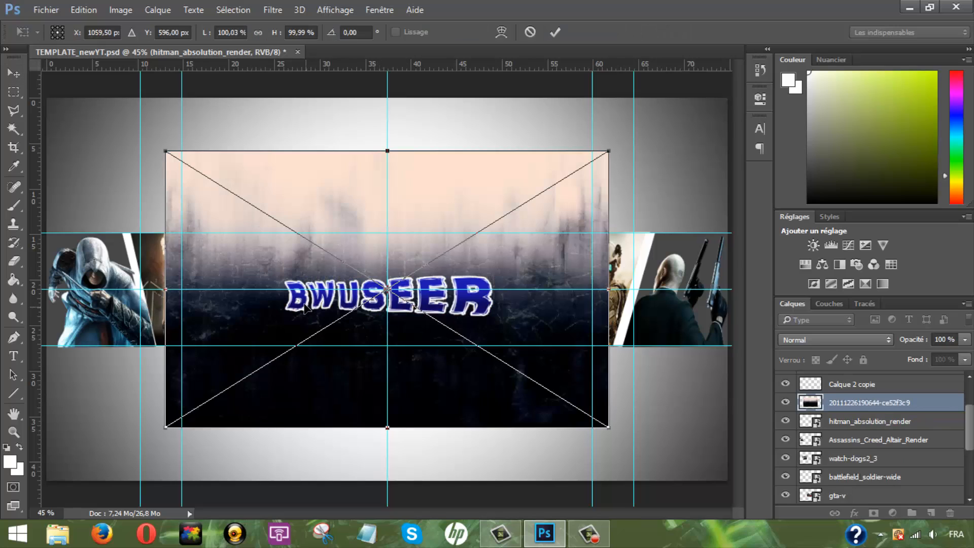
left_click_drag(84, 290, 48, 290)
left_click_drag(609, 289, 728, 290)
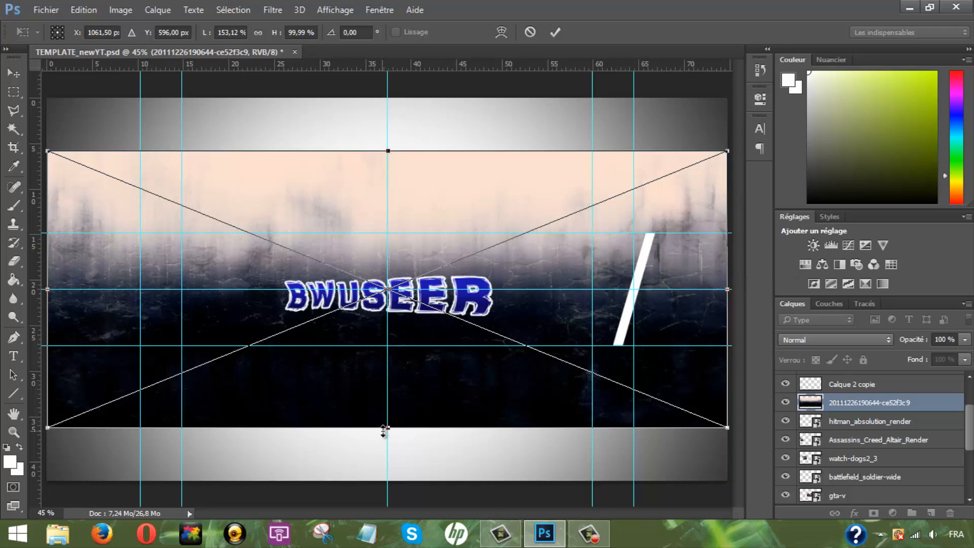
left_click_drag(388, 401, 398, 344)
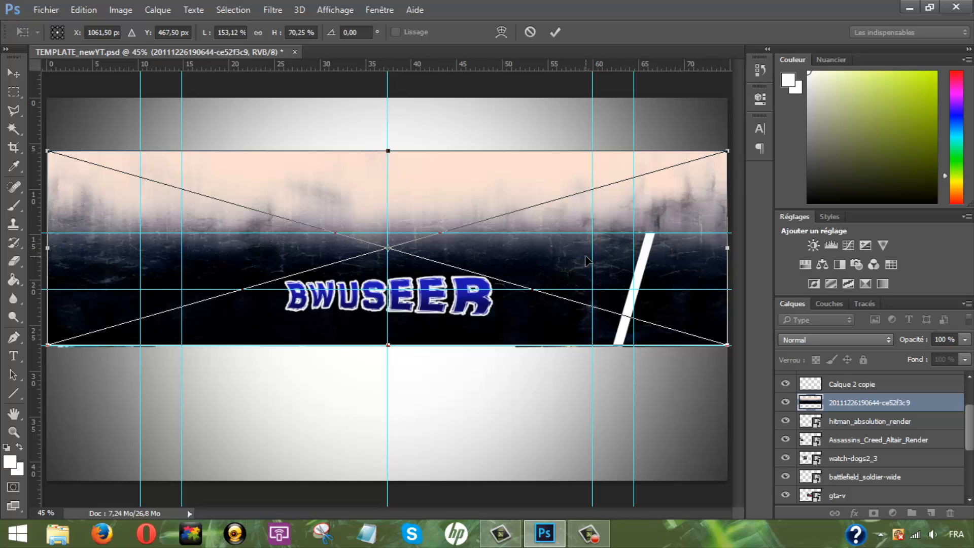
key("Return")
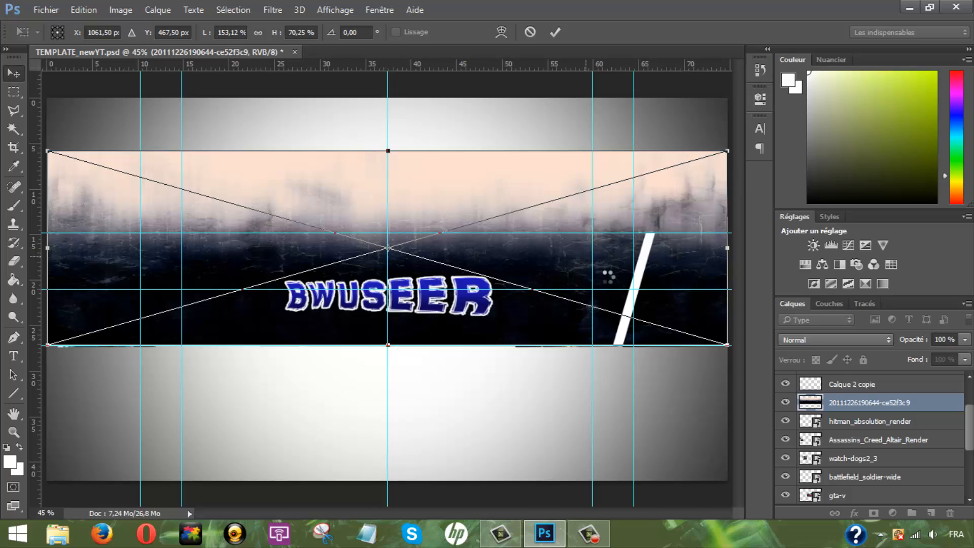
left_click_drag(899, 407, 891, 492)
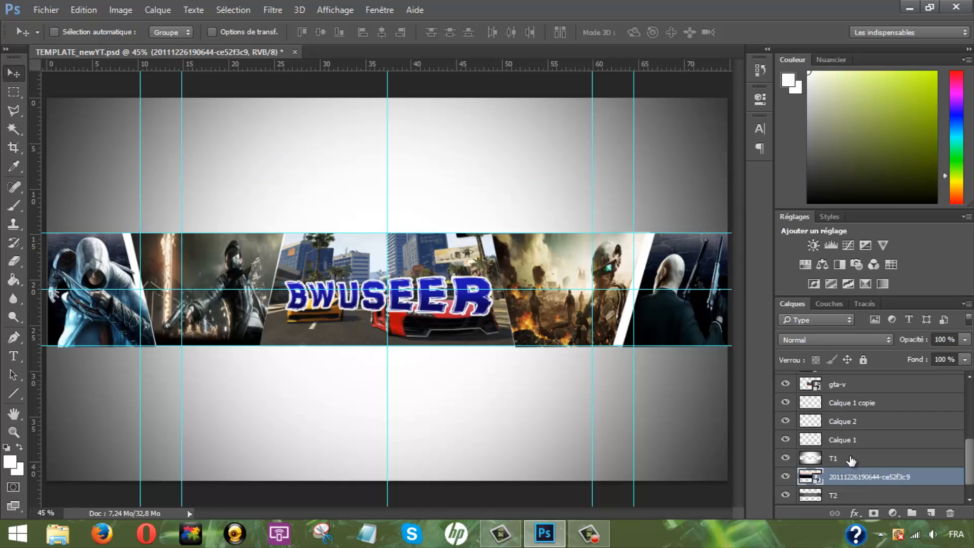
left_click_drag(857, 463, 889, 379)
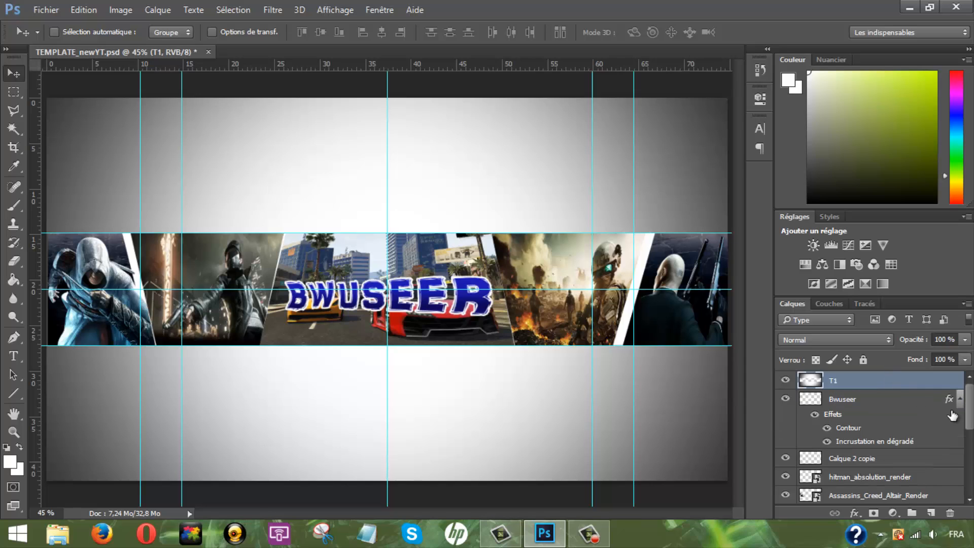
Step: Select the five game image layers from gta-v to hitman_absolution_render and move them together directly below the Calque 1 divider layer
scroll(857, 432, "down", 5)
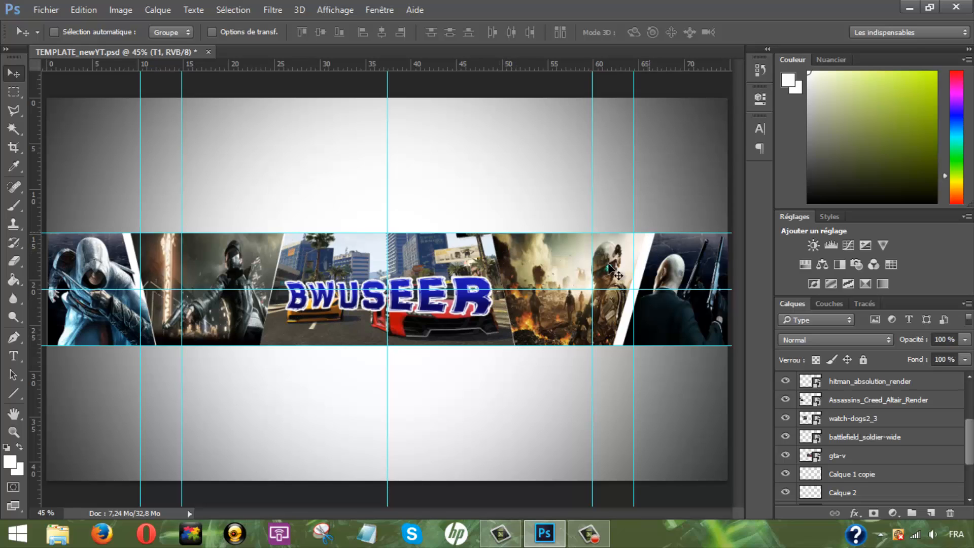
left_click(861, 455)
left_click(867, 439, "ctrl")
left_click(870, 416, "ctrl")
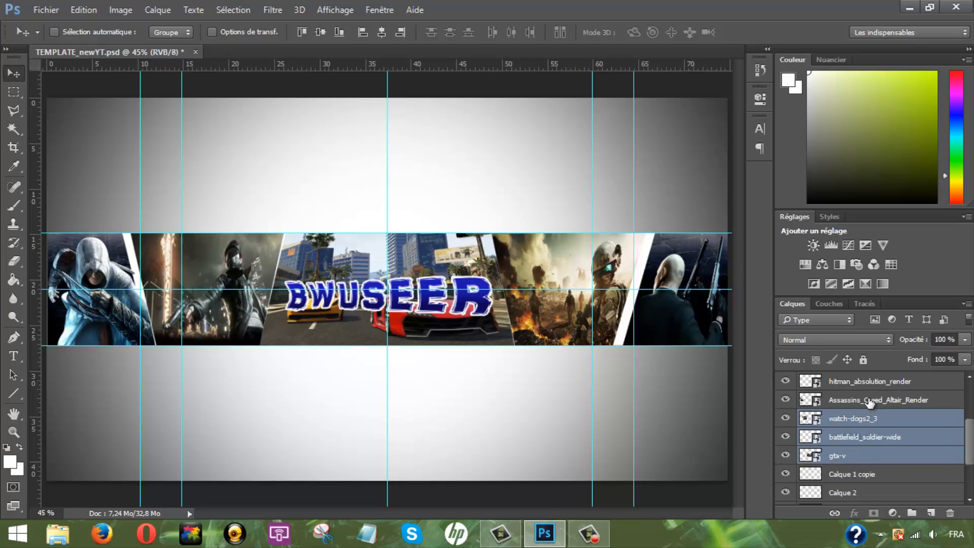
left_click(872, 400, "ctrl")
left_click(870, 388, "ctrl")
mouse_move(970, 448)
left_mouse_down()
mouse_move(970, 412)
mouse_move(971, 442)
left_mouse_up()
left_click_drag(879, 427, 891, 386)
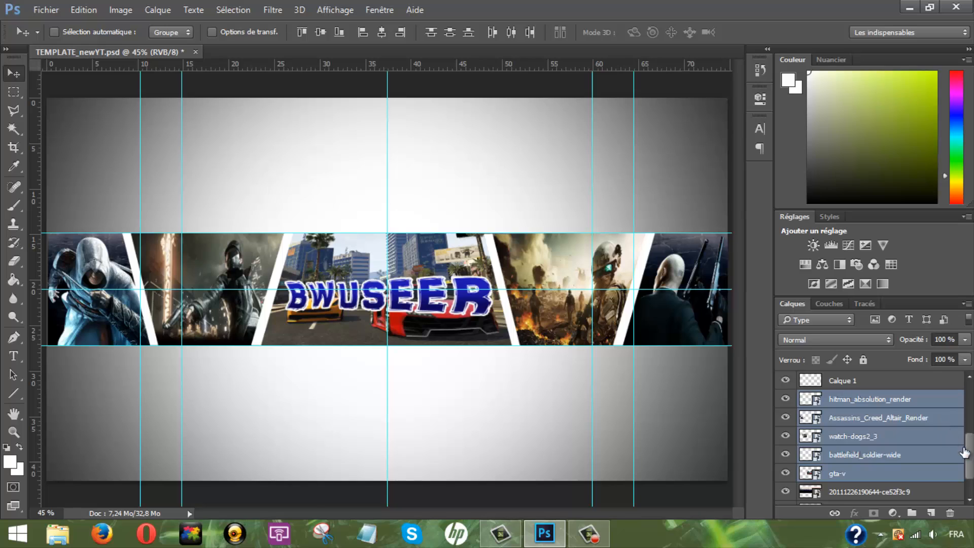
left_click_drag(965, 453, 968, 403)
left_click(902, 417)
left_click(892, 440)
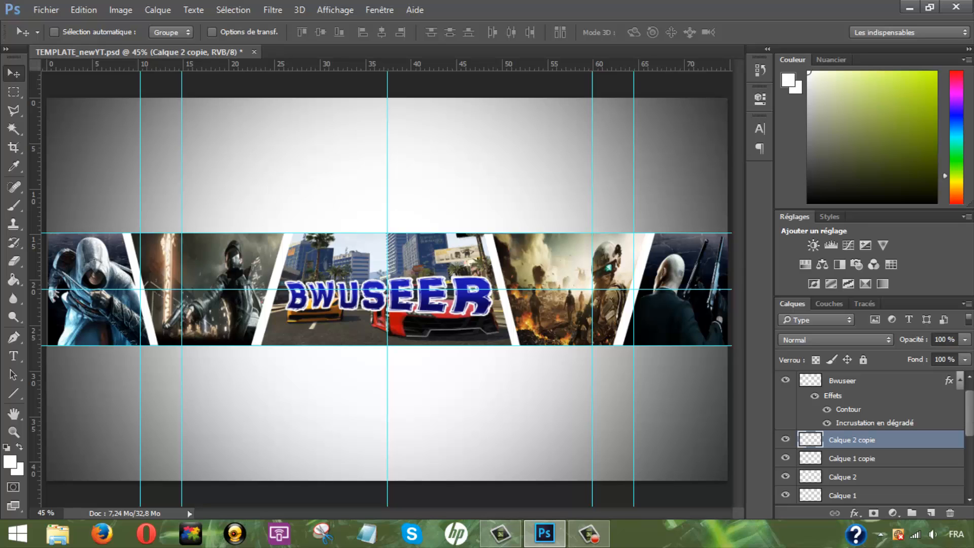
Step: Add a stroke (Contour) layer style to the Calque 1 divider with a size of 5 px
left_click_drag(971, 412, 971, 427)
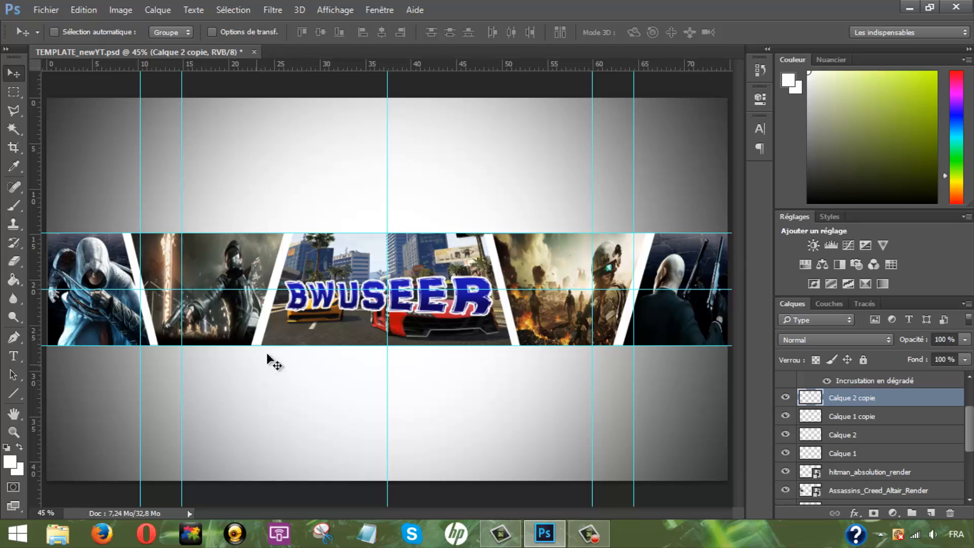
double_click(847, 459)
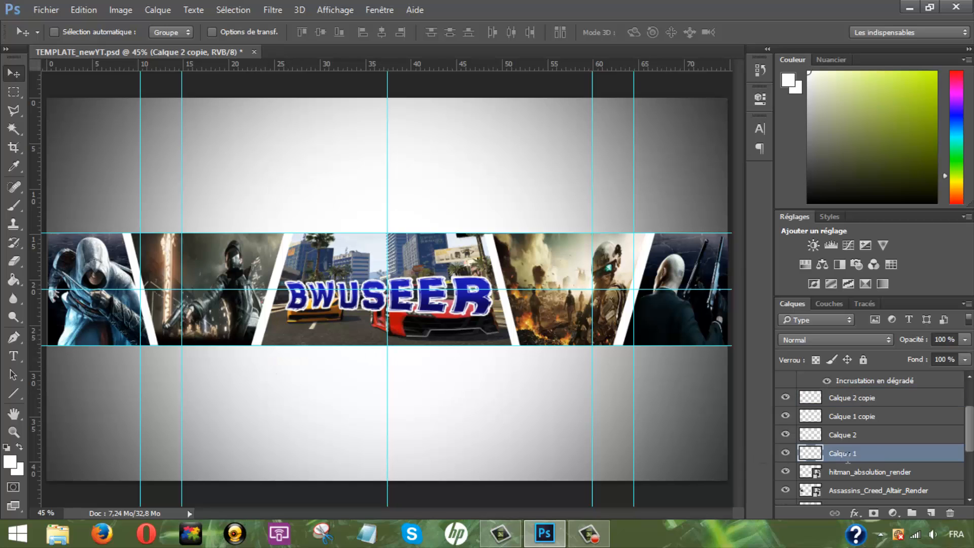
left_click(894, 458)
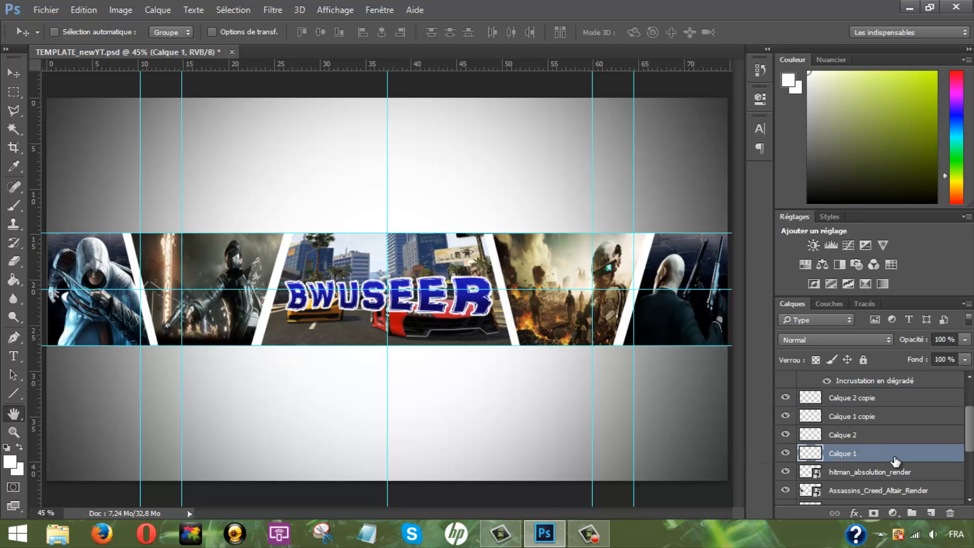
double_click(895, 458)
left_click_drag(528, 84, 589, 84)
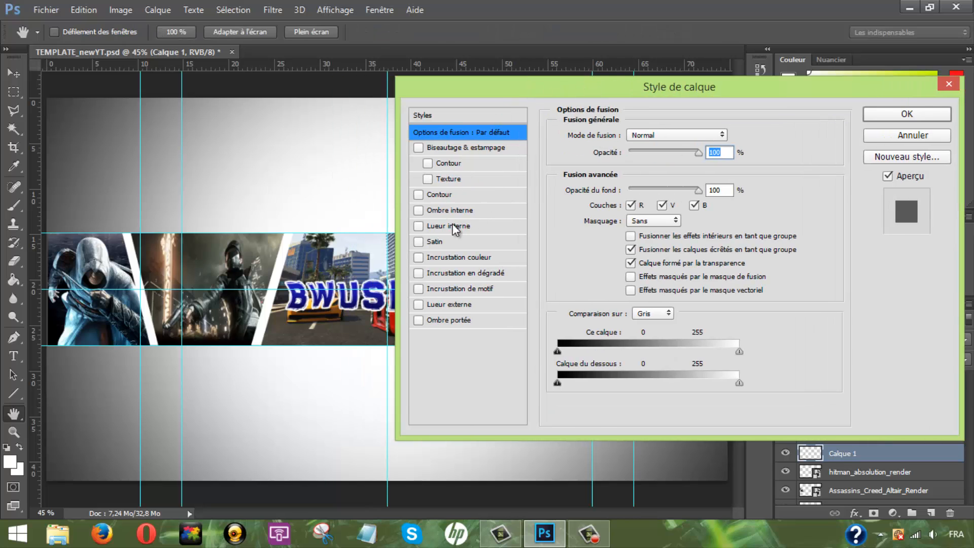
left_click(439, 195)
left_click_drag(720, 135, 698, 136)
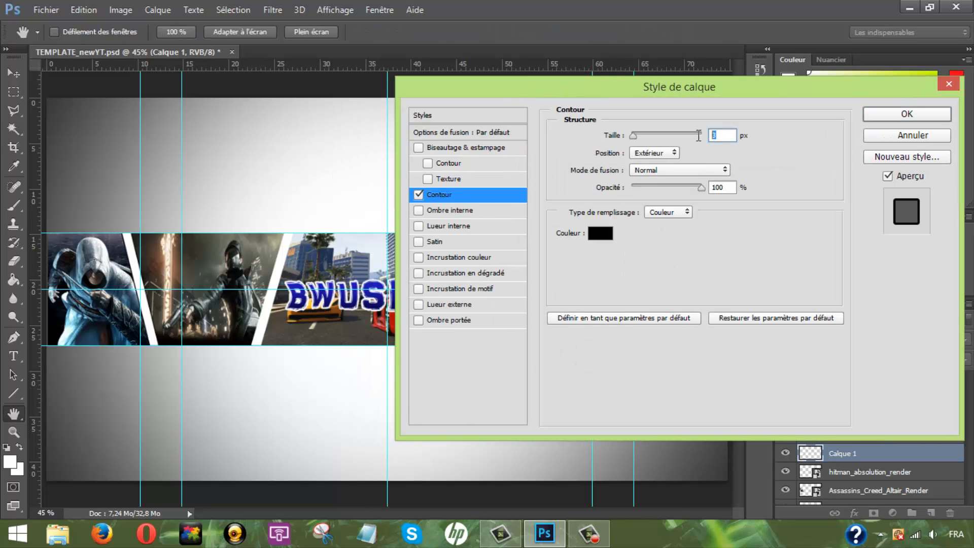
type("5")
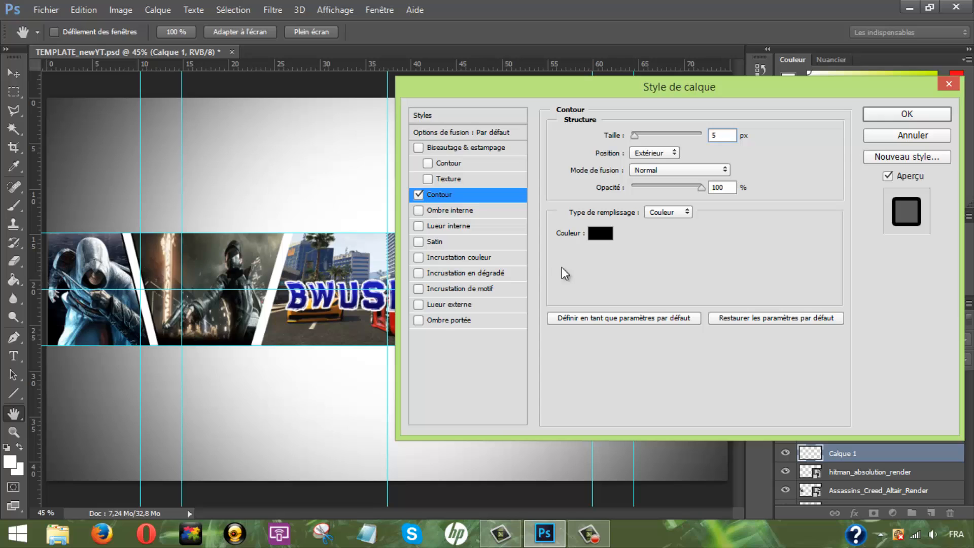
Step: Add an inner shadow (Ombre interne) to Calque 1 with a 158° angle and 10 px distance, and apply the layer style
left_click(444, 211)
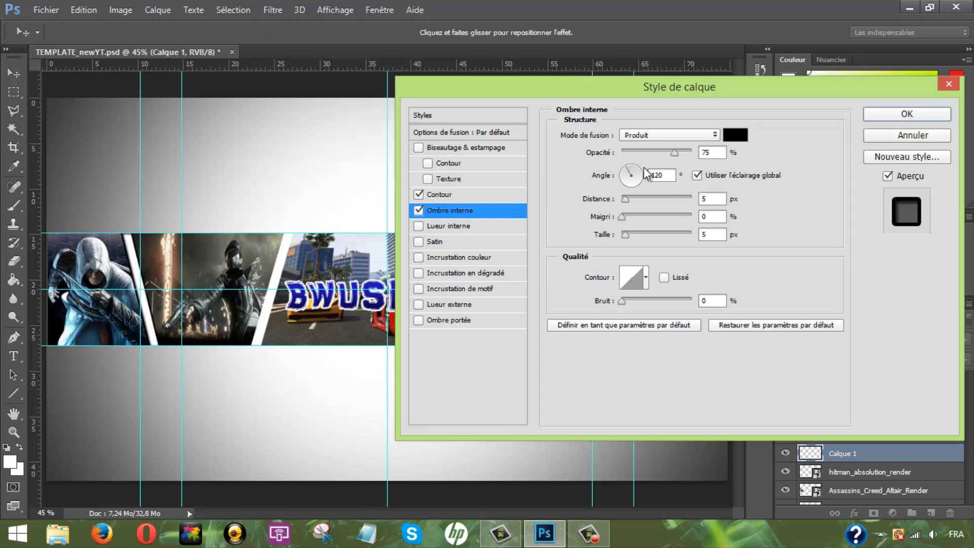
left_click_drag(629, 181, 638, 176)
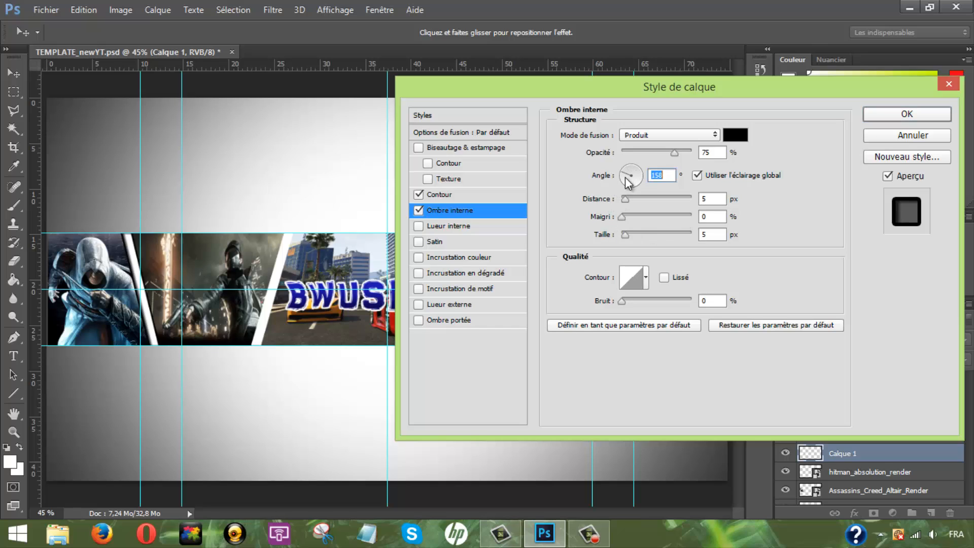
left_click(703, 200)
type("8")
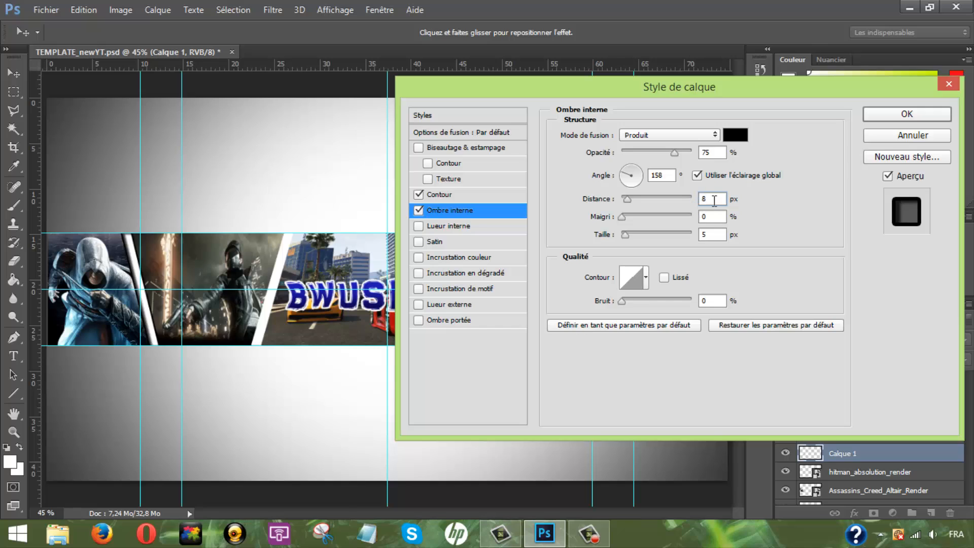
left_click_drag(715, 199, 676, 202)
type("10")
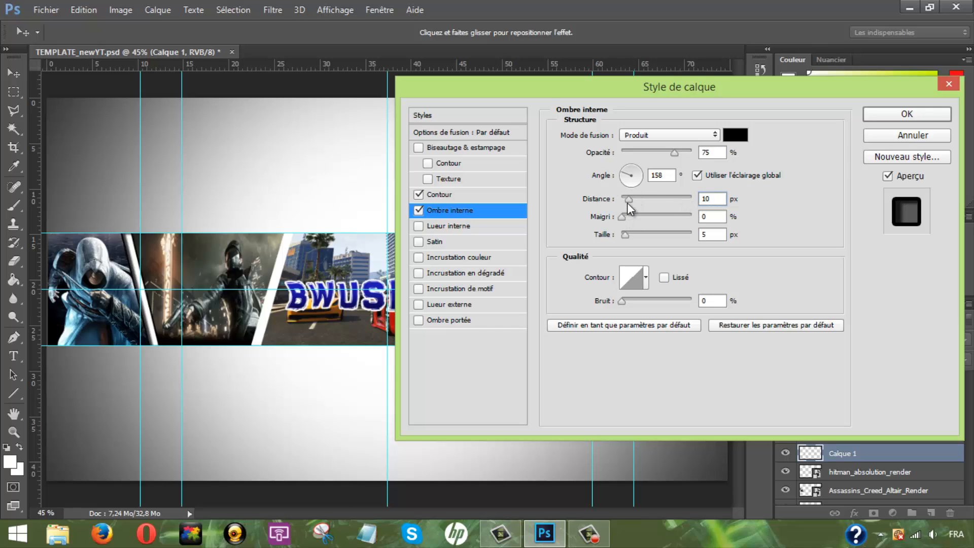
left_click(887, 110)
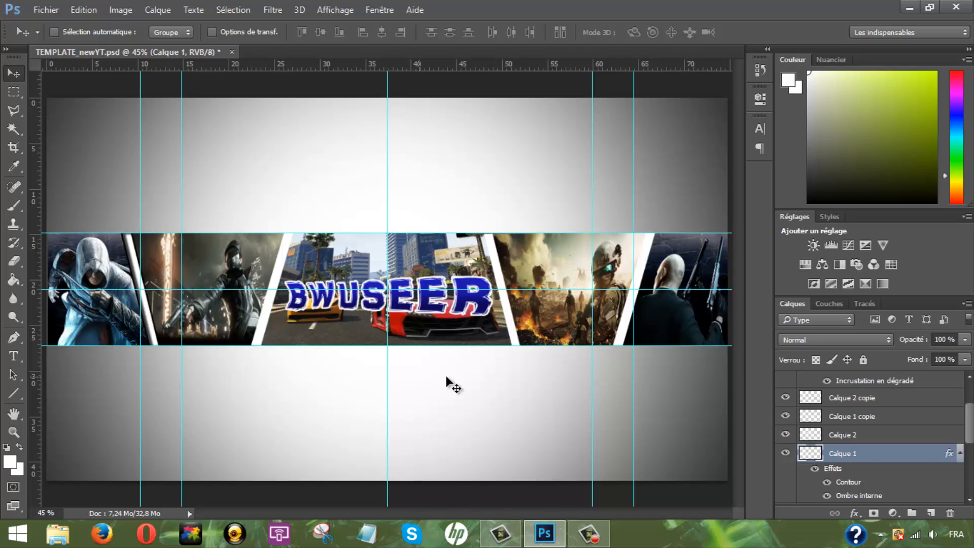
Step: Copy the layer style of the Calque 1 divider and paste it onto the Calque 2 divider
right_click(874, 459)
left_click(656, 250)
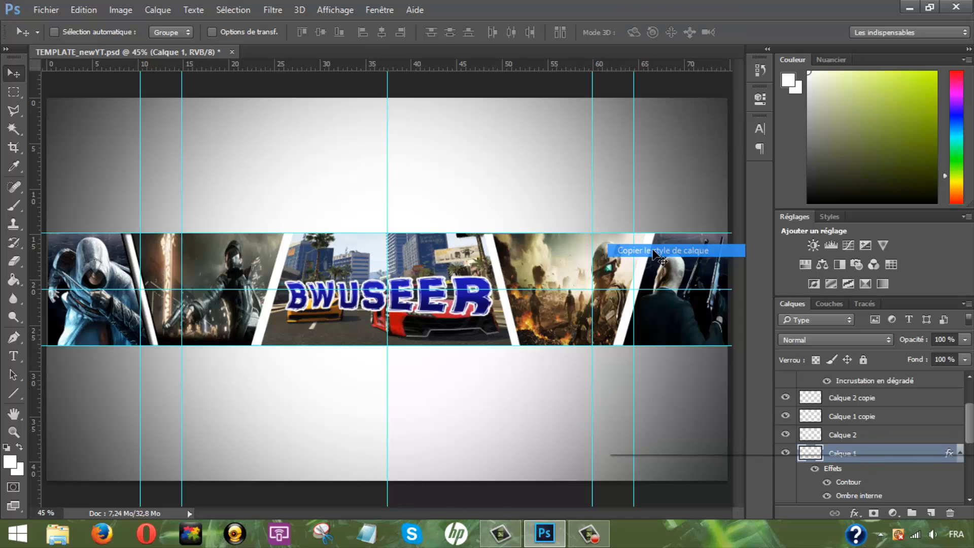
left_click(865, 435)
right_click(866, 433)
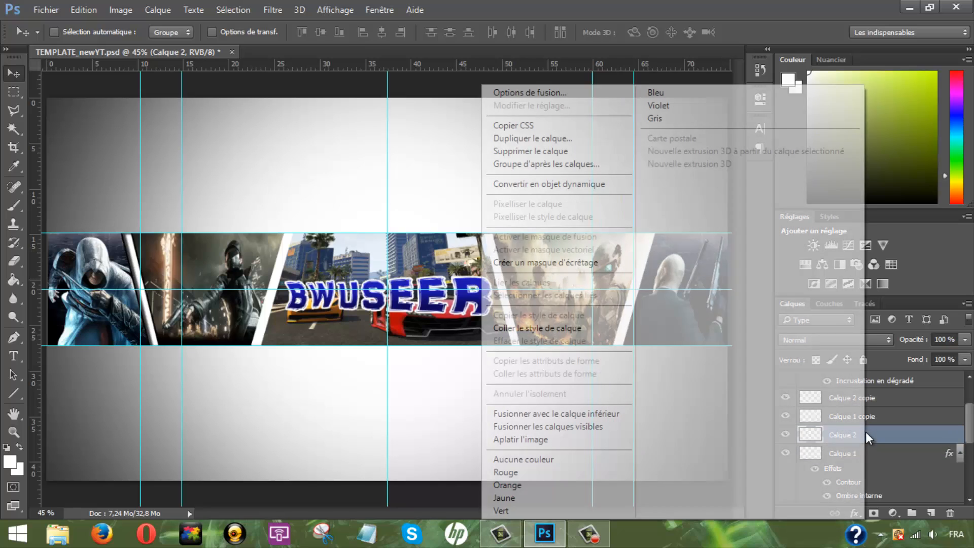
left_click(576, 327)
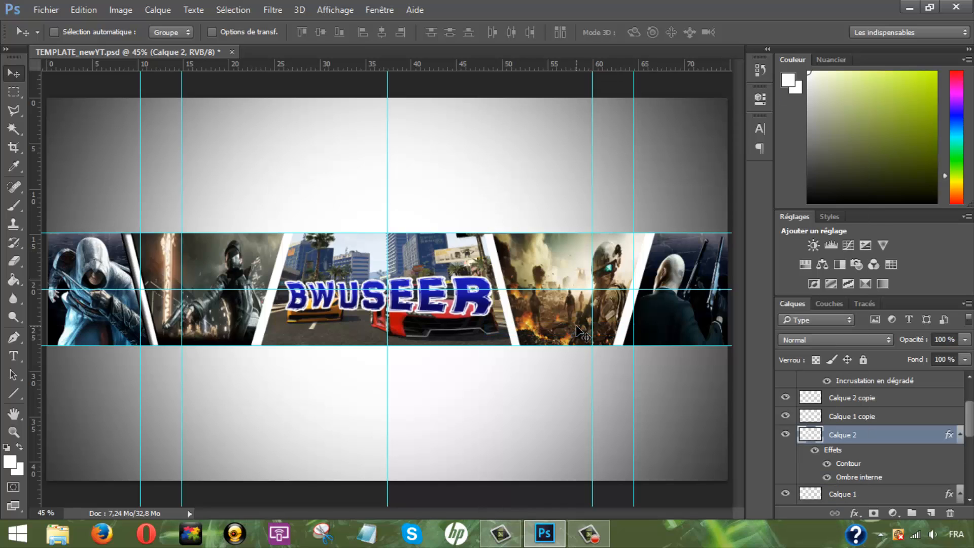
Step: Paste the copied divider layer style onto the Calque 1 copie and Calque 2 copie layers
left_click(872, 417)
right_click(899, 416)
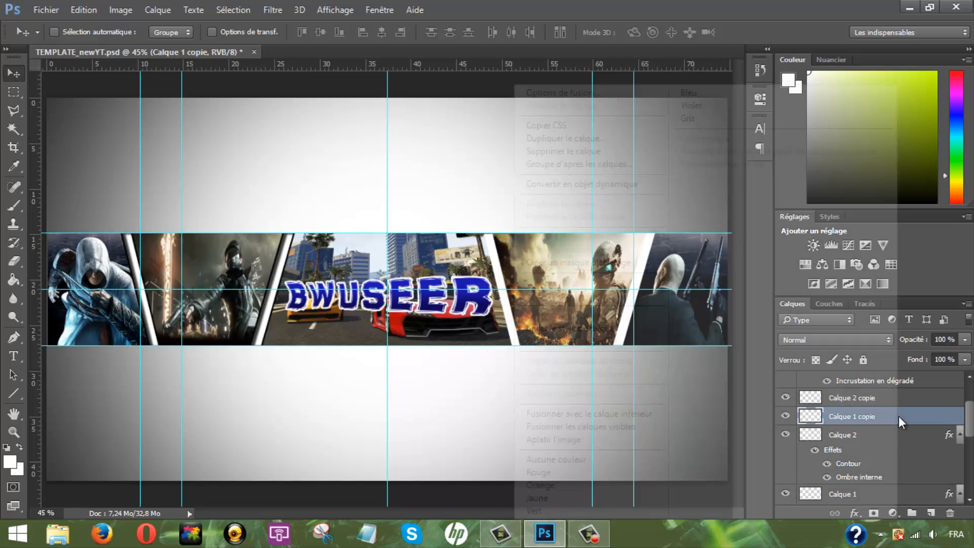
left_click(606, 328)
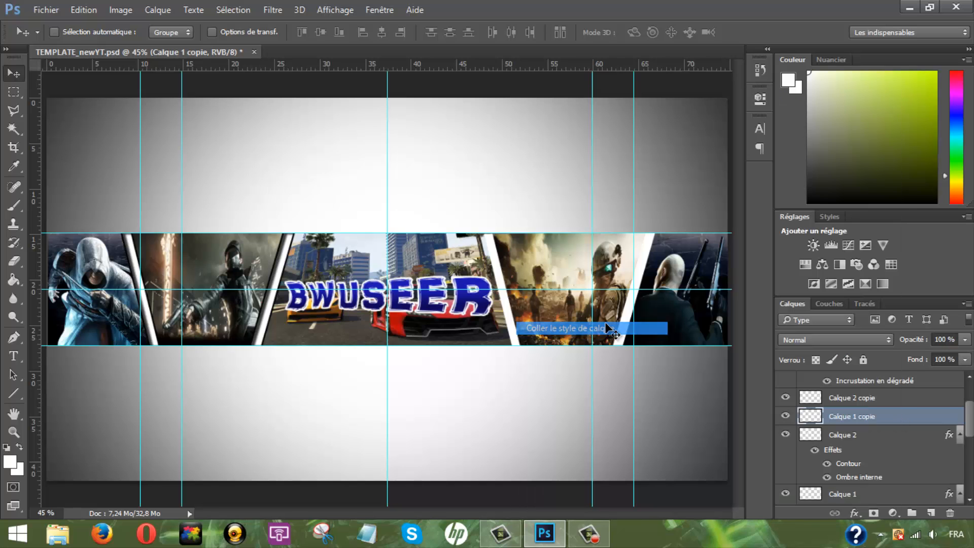
left_click(917, 403)
right_click(917, 397)
left_click(675, 342)
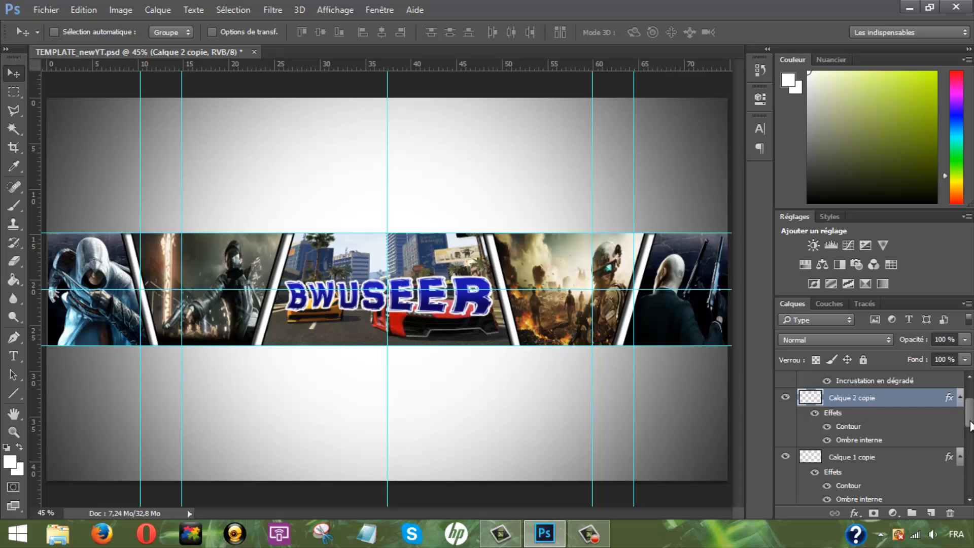
Step: Try reducing the Bwuseer title layer's overall opacity to 59% in its blending options, and undo the change
left_click_drag(971, 426, 969, 405)
left_click(916, 400)
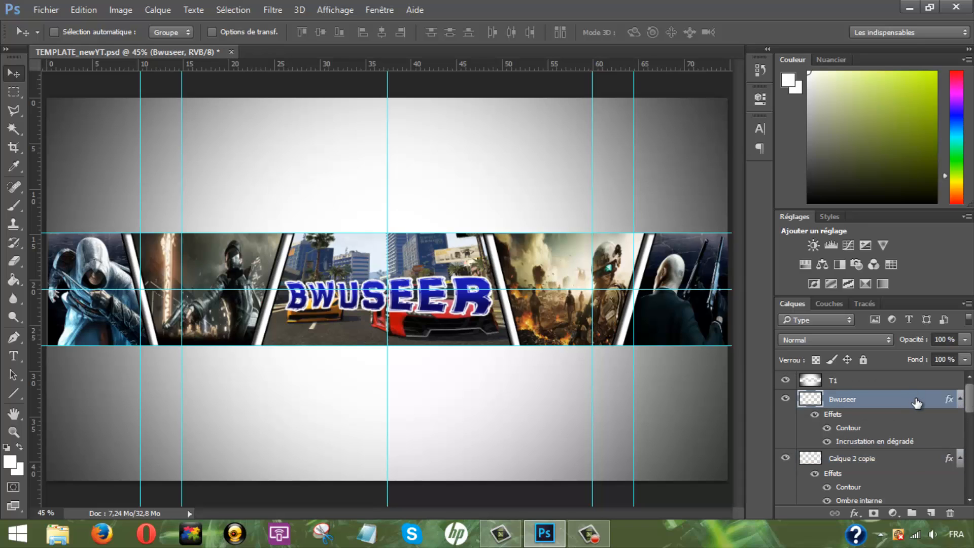
double_click(916, 401)
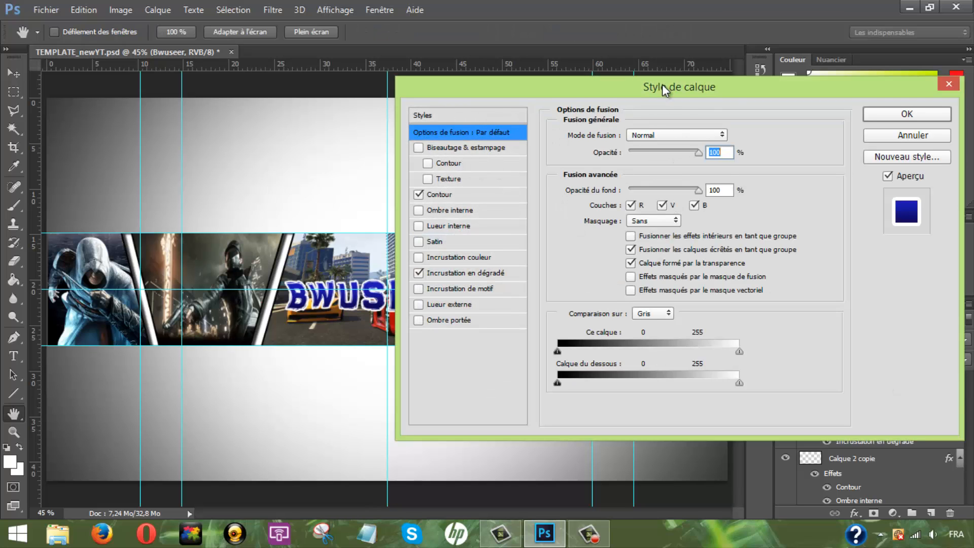
left_click_drag(662, 84, 766, 108)
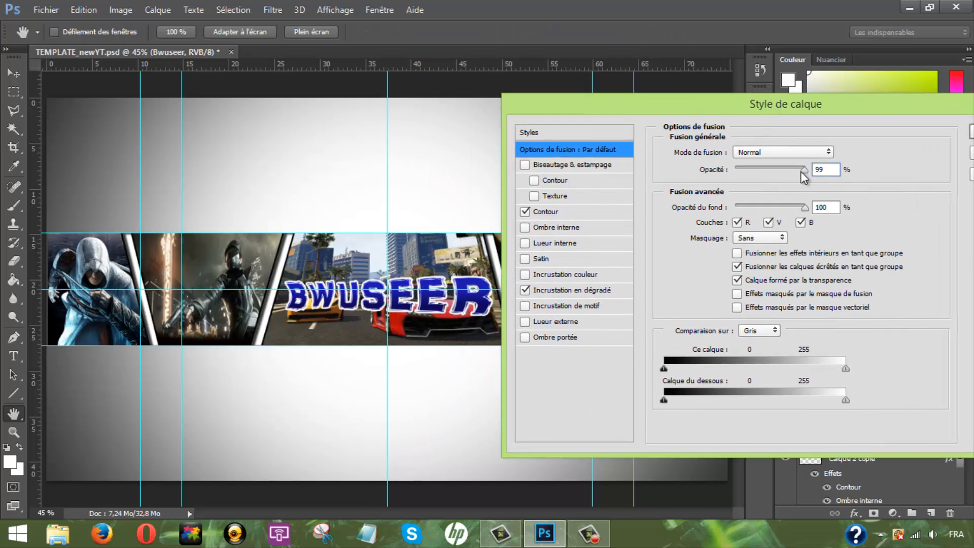
left_click_drag(800, 171, 781, 172)
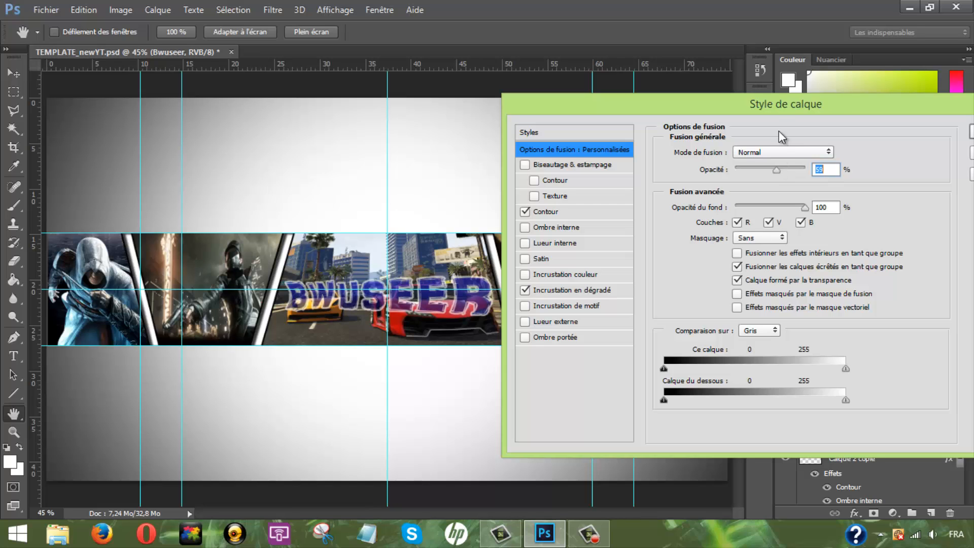
left_click_drag(824, 101, 569, 133)
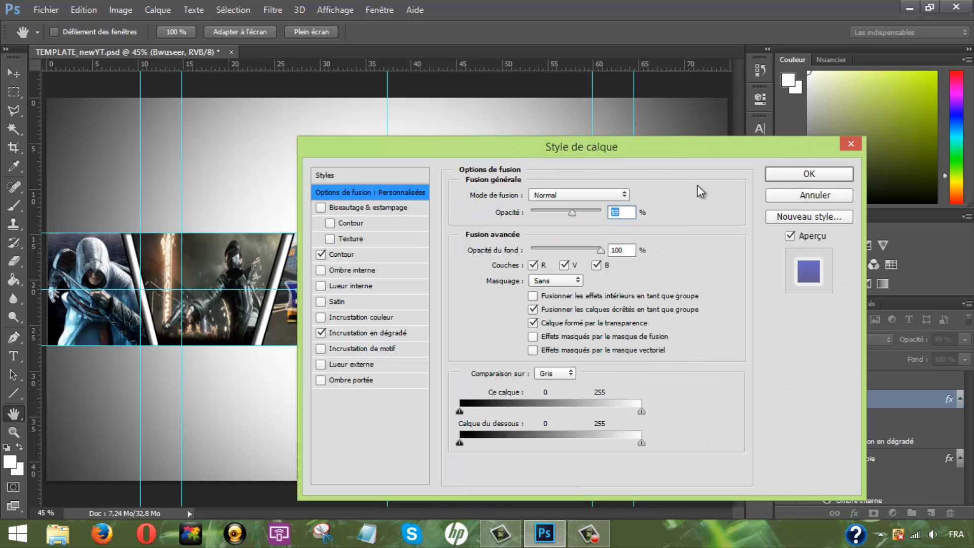
left_click(777, 175)
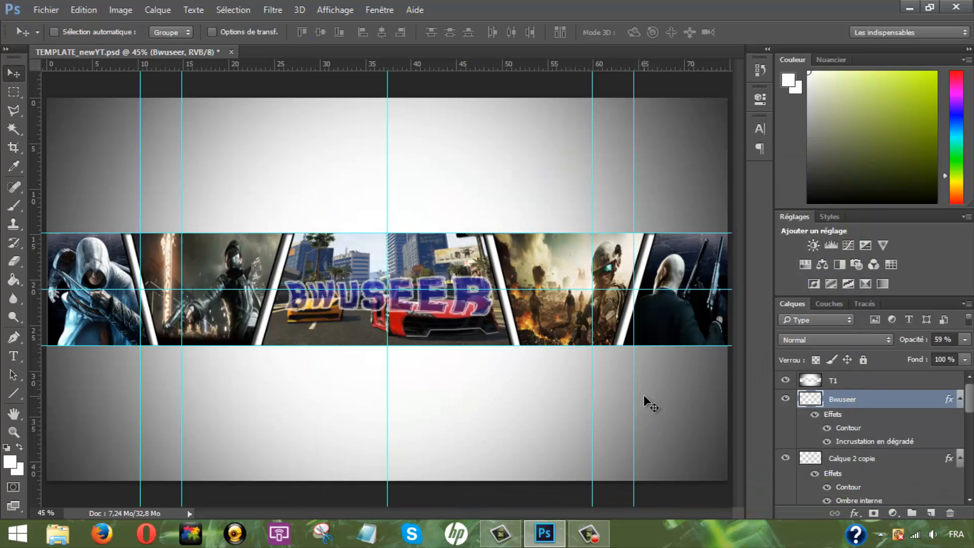
key("ctrl+z")
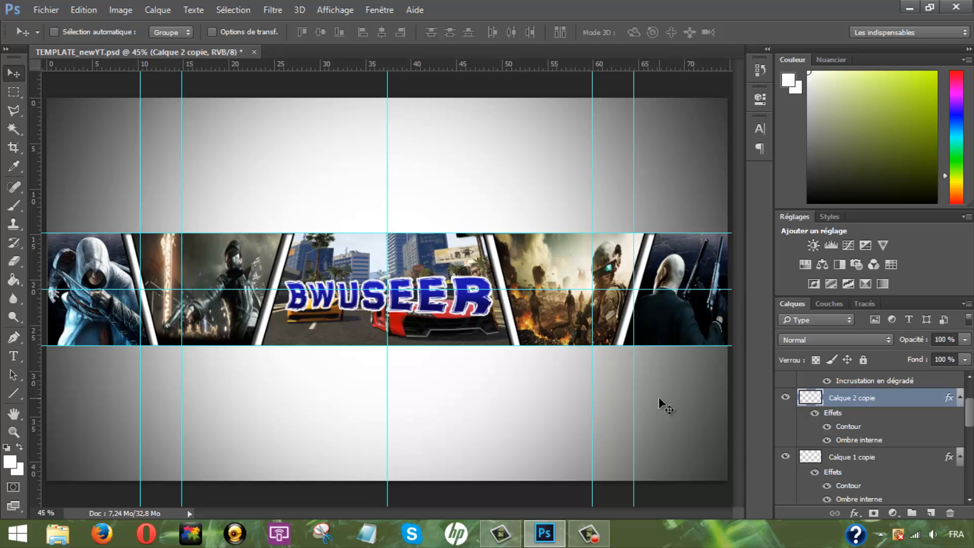